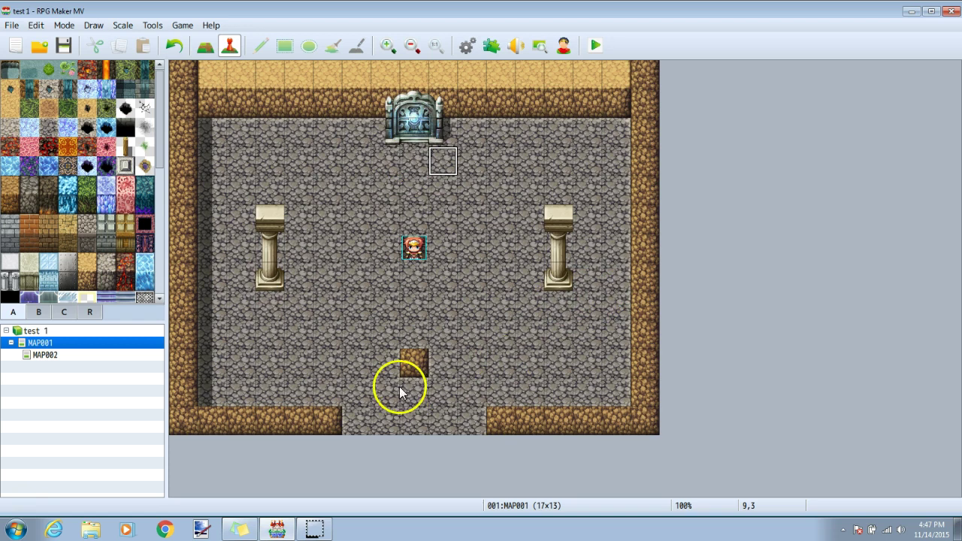
Step: Switch MAP001 from Event mode to Map mode with F5
{"action": "key", "text": "F5"}
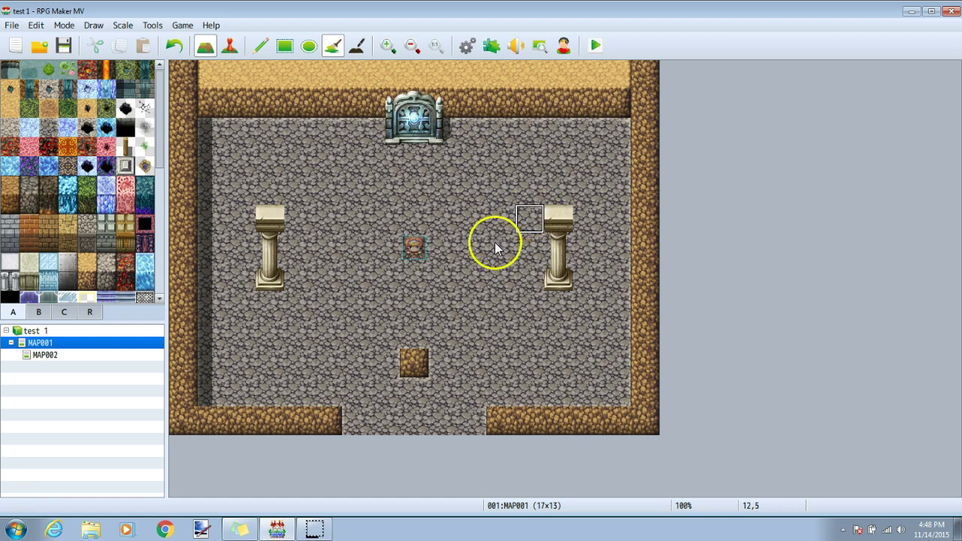
Step: Create a new event on the dirt tile and start a Control Switches command
{"action": "left_click", "coordinate": [414, 373]}
{"action": "left_click_drag", "start_coordinate": [413, 373], "coordinate": [421, 370]}
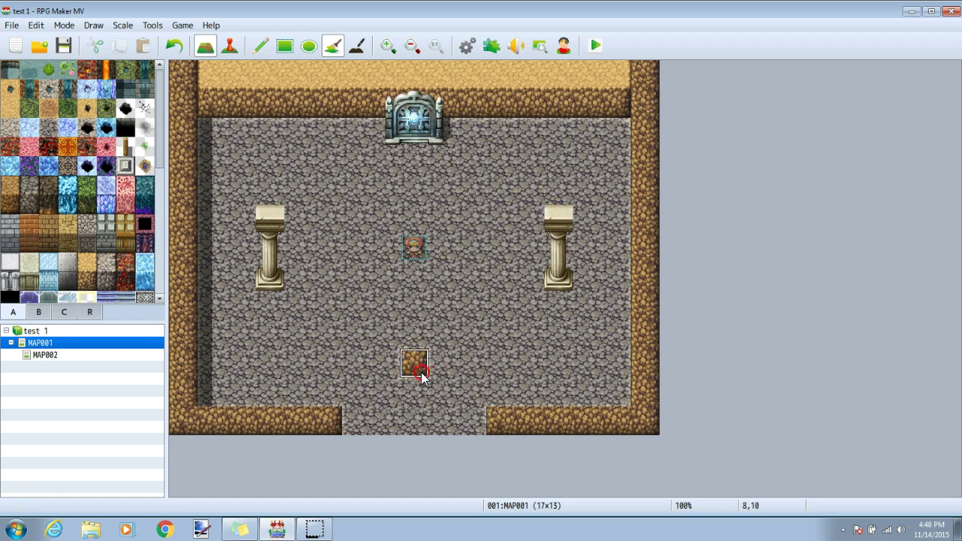
{"action": "key", "text": "F6"}
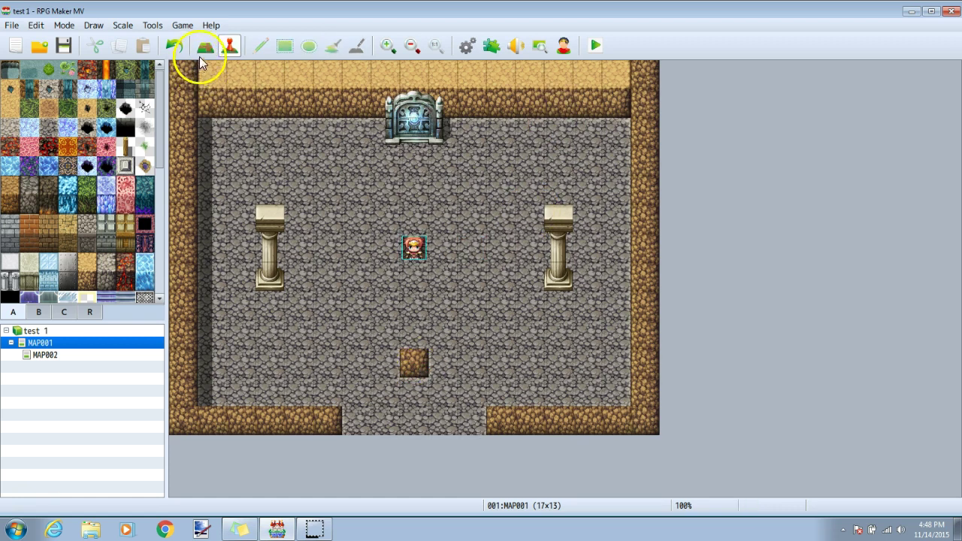
{"action": "double_click", "coordinate": [418, 374]}
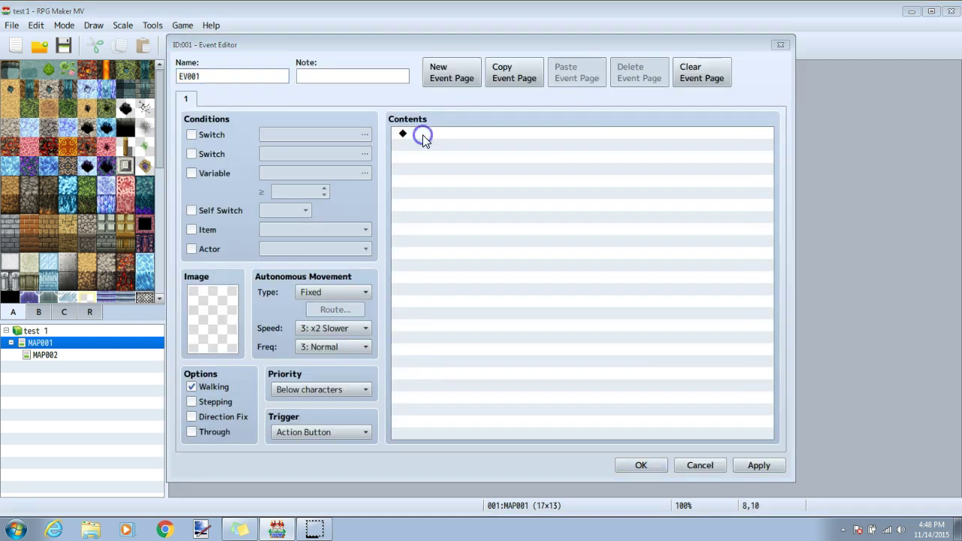
{"action": "double_click", "coordinate": [421, 133]}
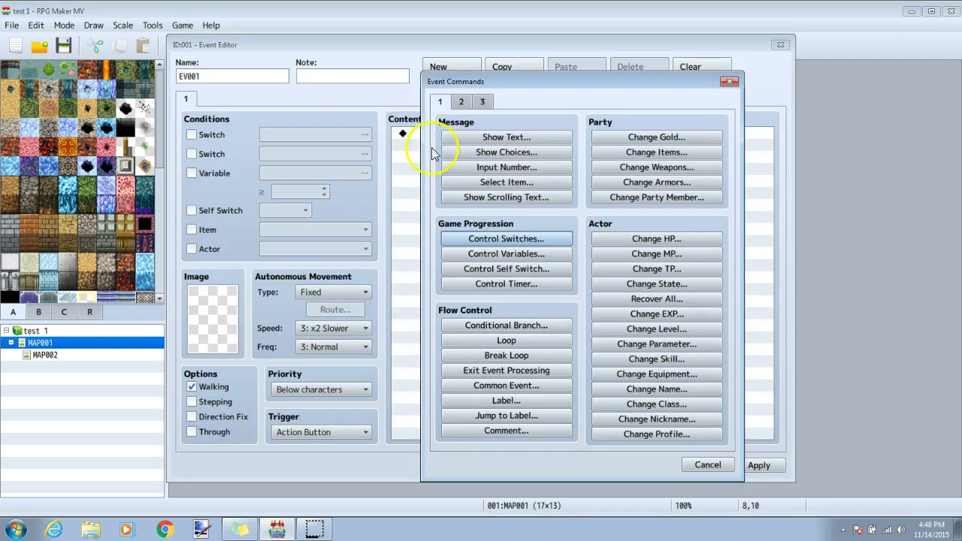
{"action": "left_click", "coordinate": [532, 241]}
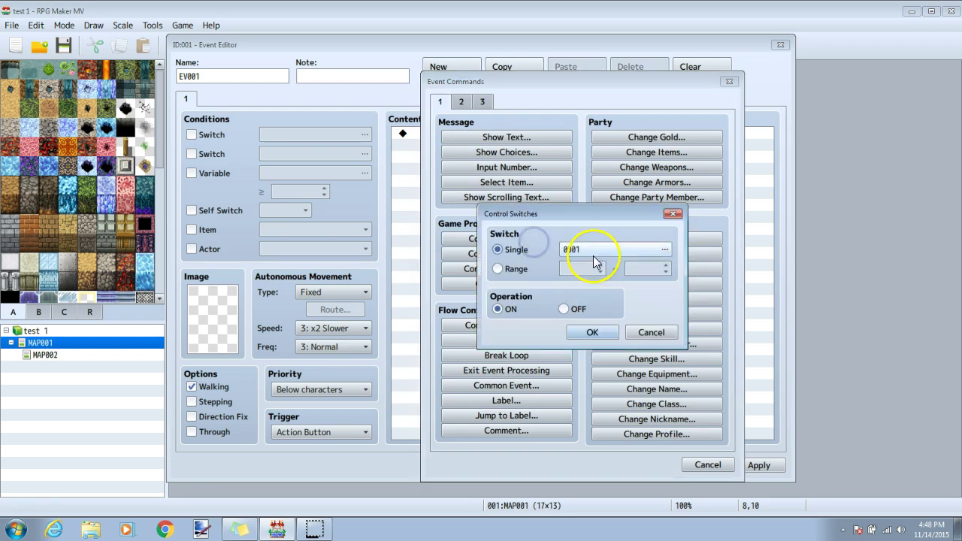
{"action": "left_click", "coordinate": [594, 252]}
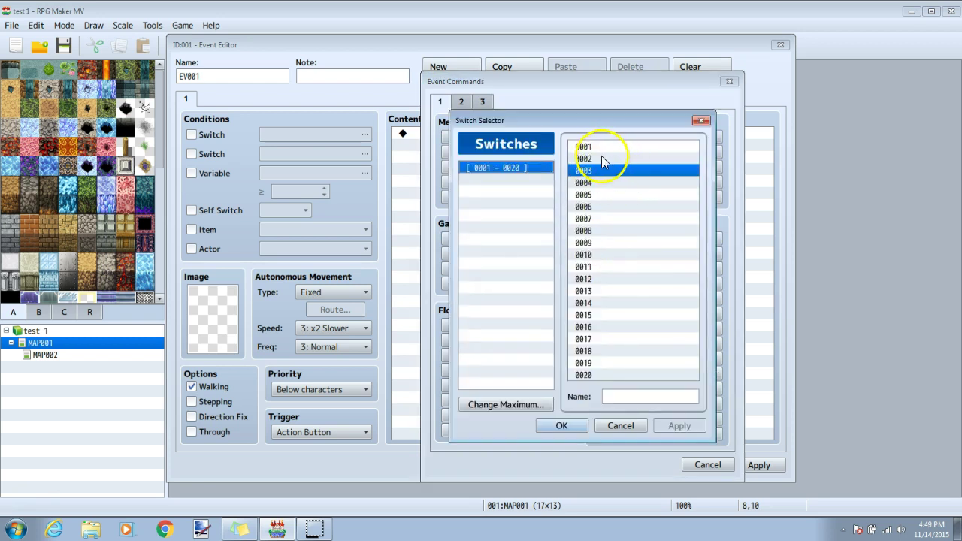
Step: Name switches 0001–0003 'Sign Read', 'Pillar 1 touched' and 'Pillar 2 Touched'
{"action": "left_click", "coordinate": [608, 146]}
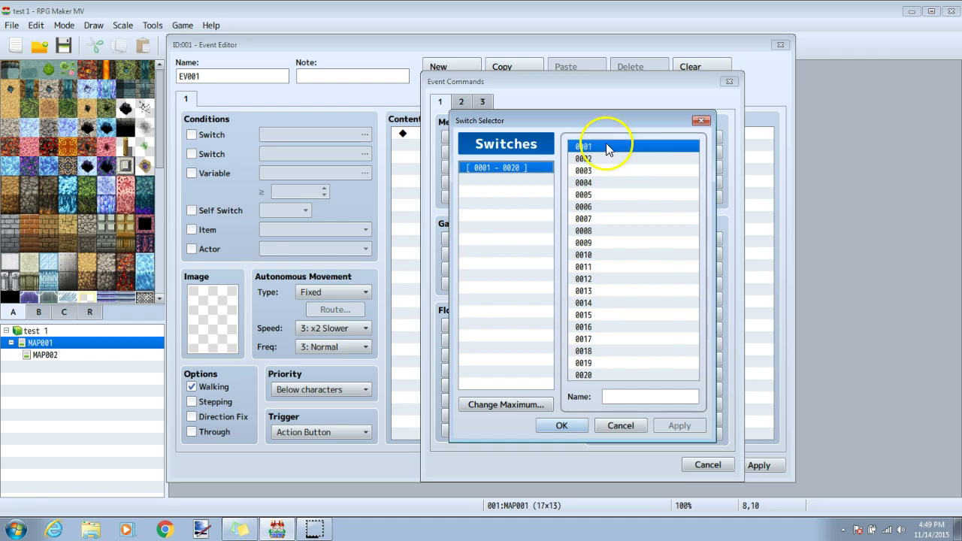
{"action": "left_click", "coordinate": [633, 391]}
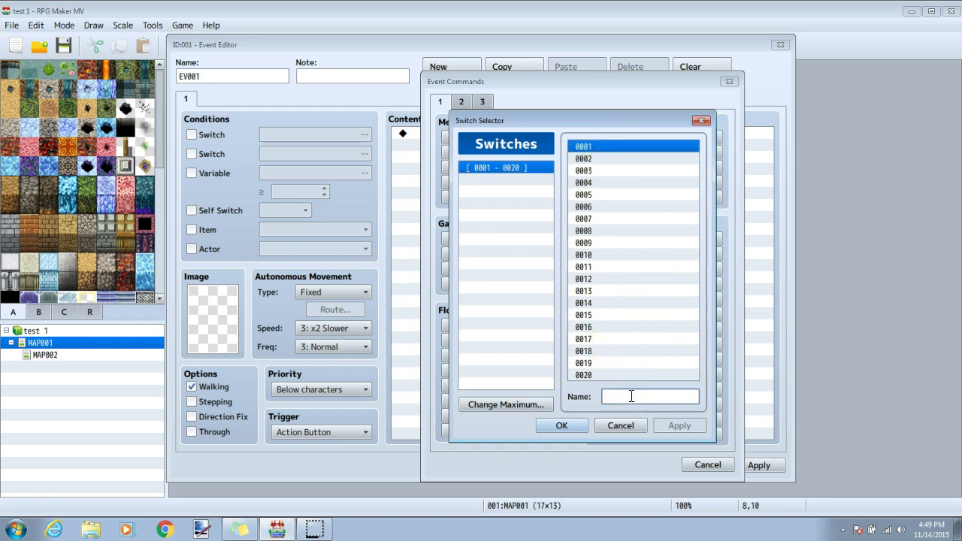
{"action": "type", "text": "Sign Read"}
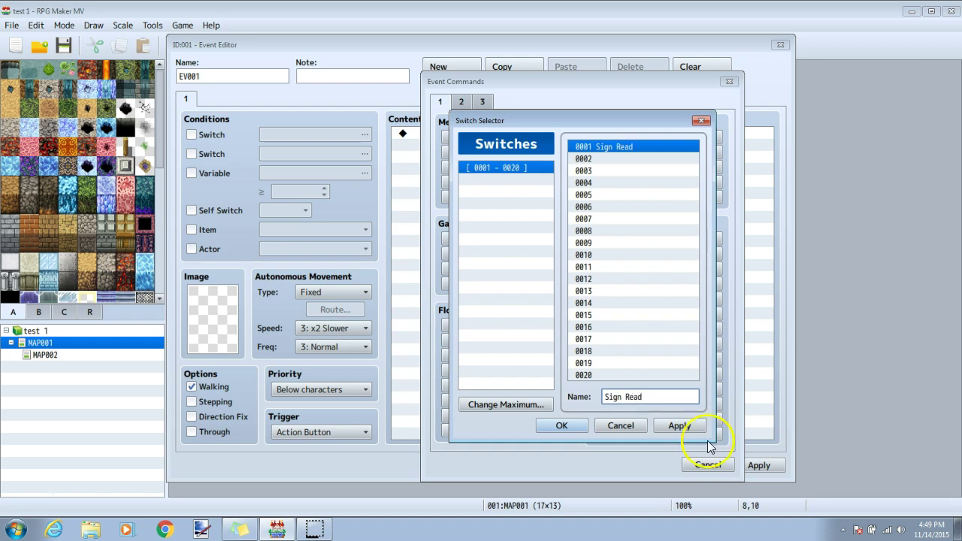
{"action": "left_click", "coordinate": [679, 425]}
{"action": "left_click", "coordinate": [587, 160]}
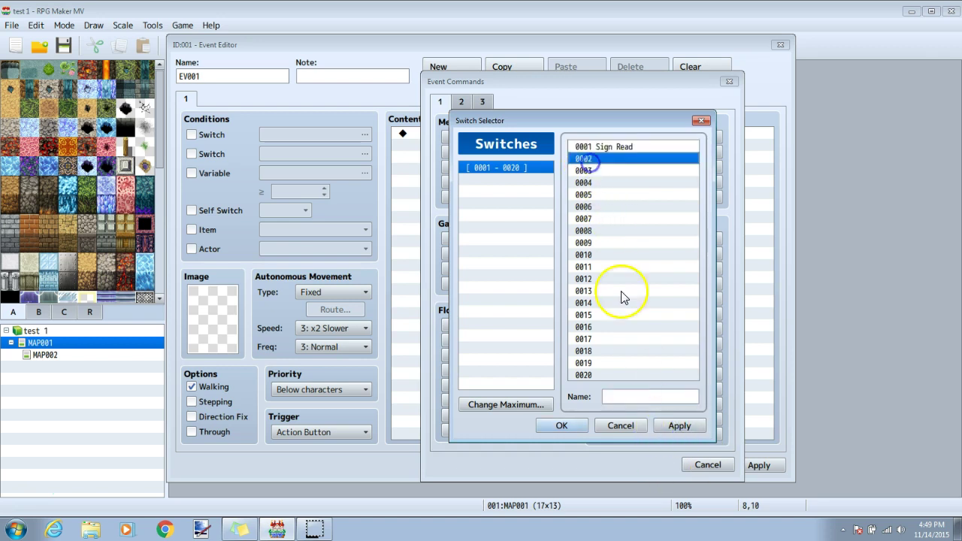
{"action": "left_click", "coordinate": [619, 395]}
{"action": "type", "text": "Pillar 1"}
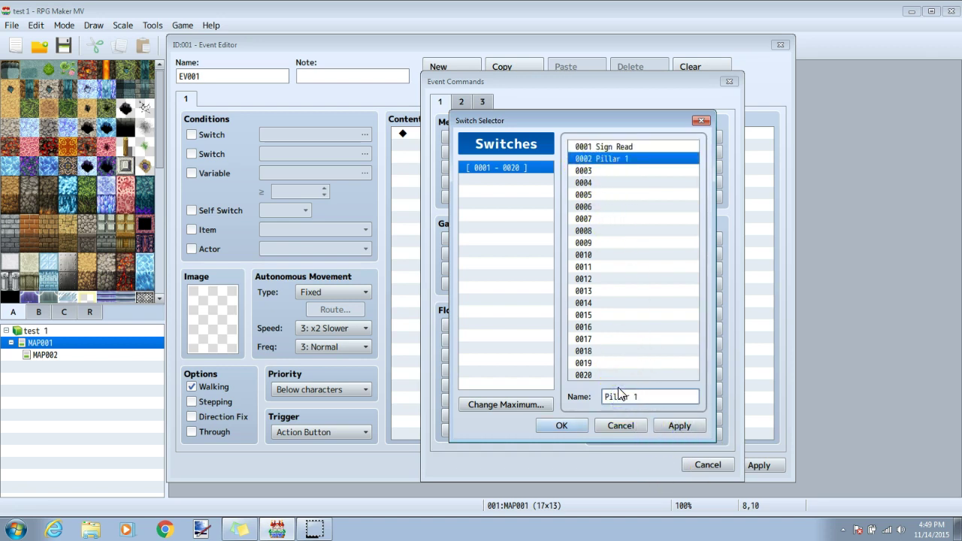
{"action": "type", "text": " touched"}
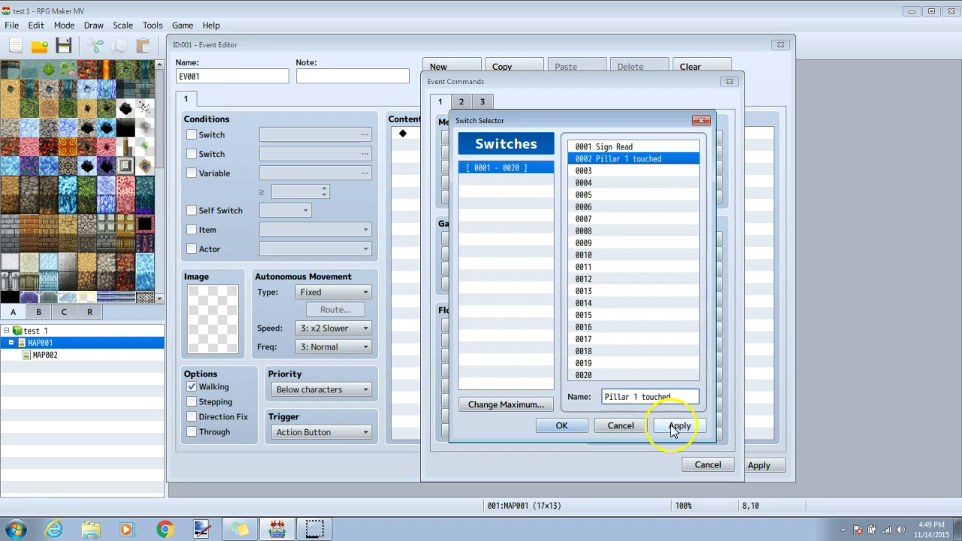
{"action": "left_click", "coordinate": [678, 425]}
{"action": "left_click", "coordinate": [606, 170]}
{"action": "left_click", "coordinate": [648, 395]}
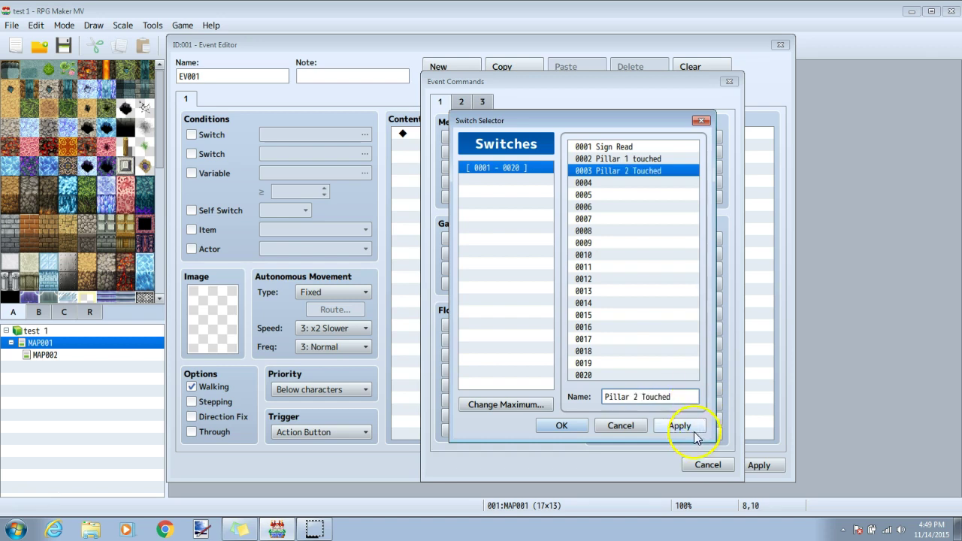
{"action": "left_click", "coordinate": [680, 426]}
{"action": "key", "text": "Return"}
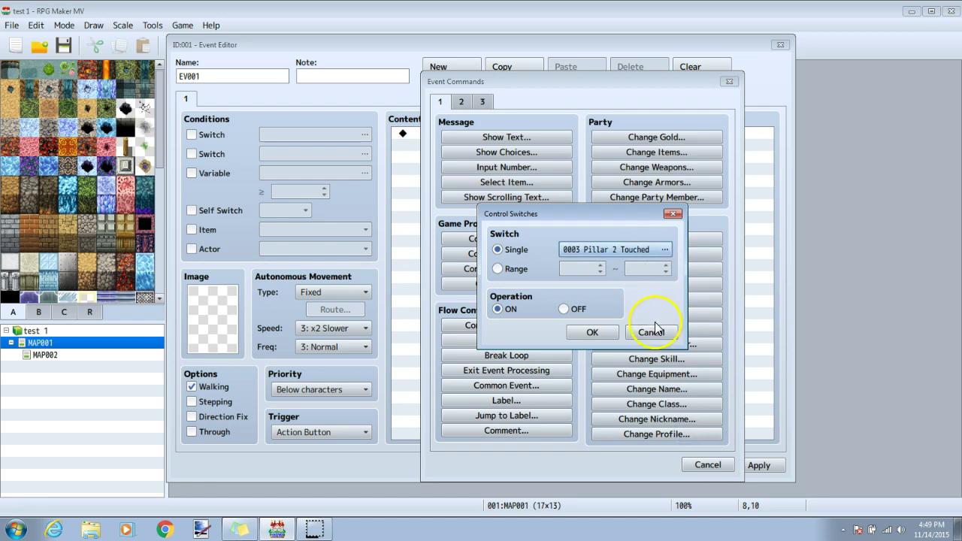
Step: Cancel the switch command and set EV001's priority to Same as characters
{"action": "left_click", "coordinate": [651, 332]}
{"action": "left_click", "coordinate": [702, 464]}
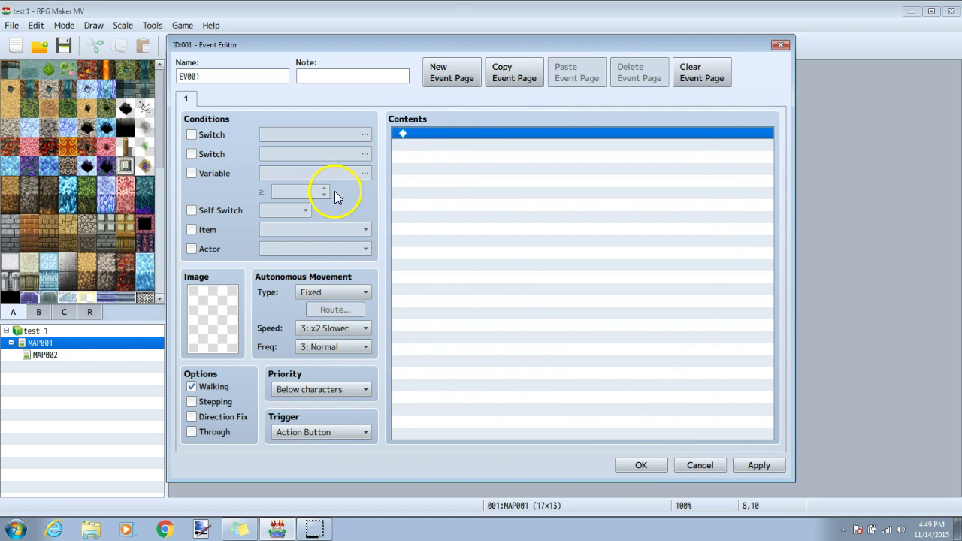
{"action": "left_click", "coordinate": [318, 391]}
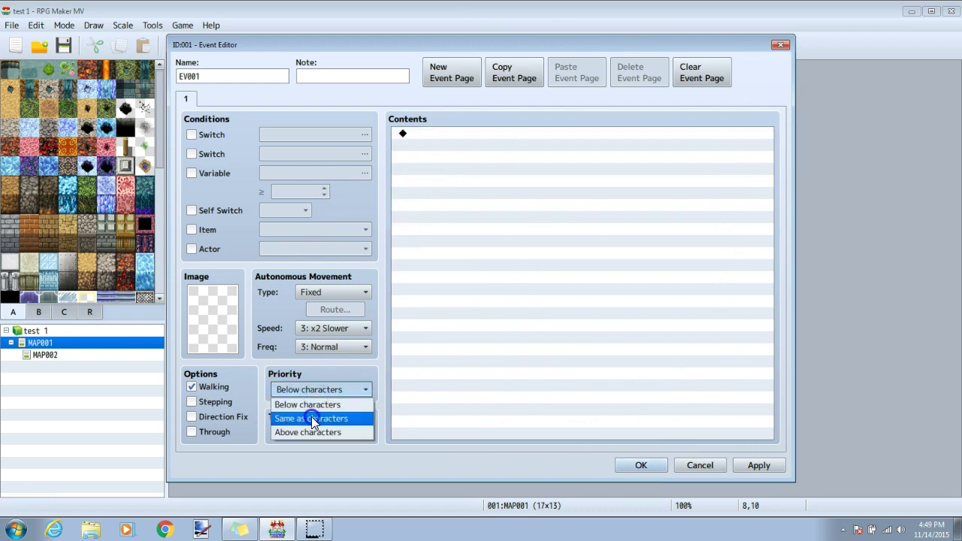
{"action": "left_click", "coordinate": [311, 416]}
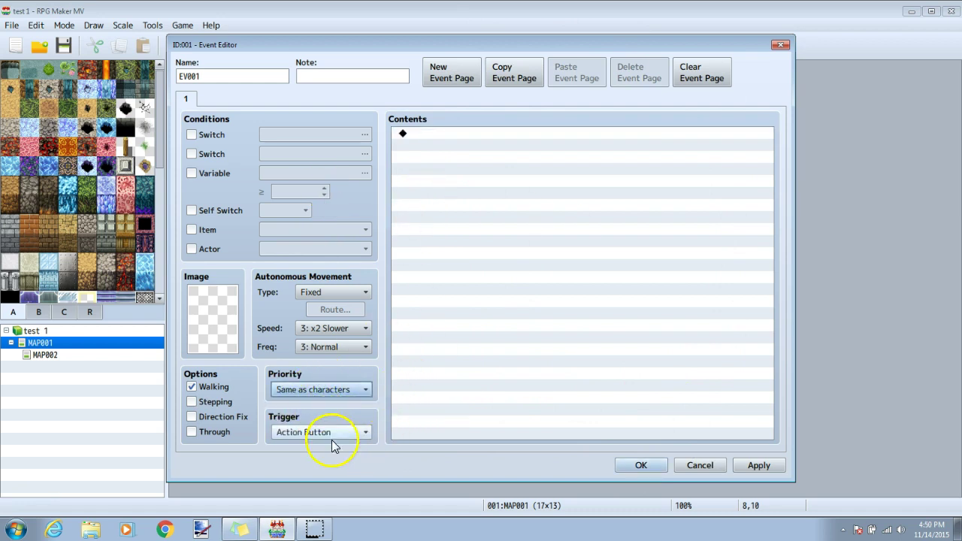
Step: Add a Show Text message: 'after reading , magic texts appears. it says touch the left pillar then the right...'
{"action": "double_click", "coordinate": [533, 134]}
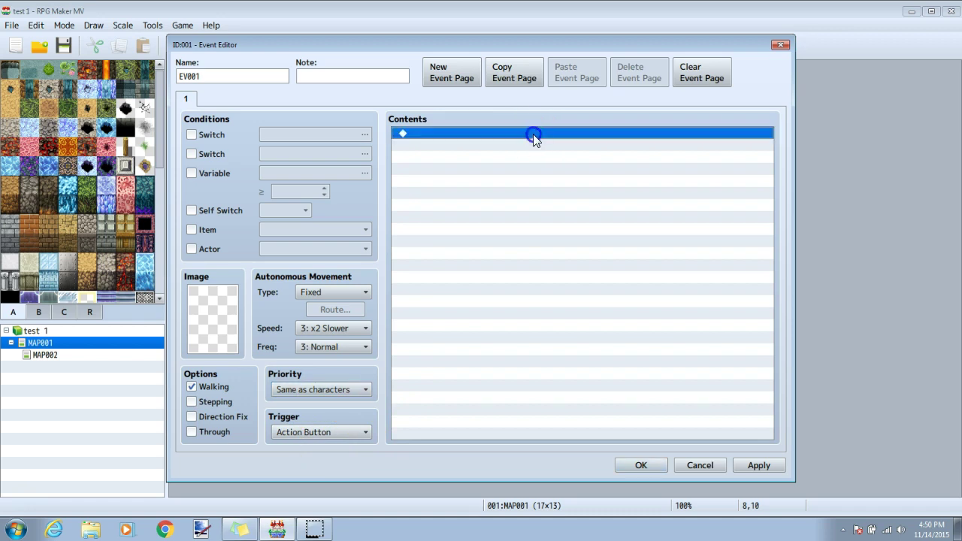
{"action": "left_click", "coordinate": [526, 137]}
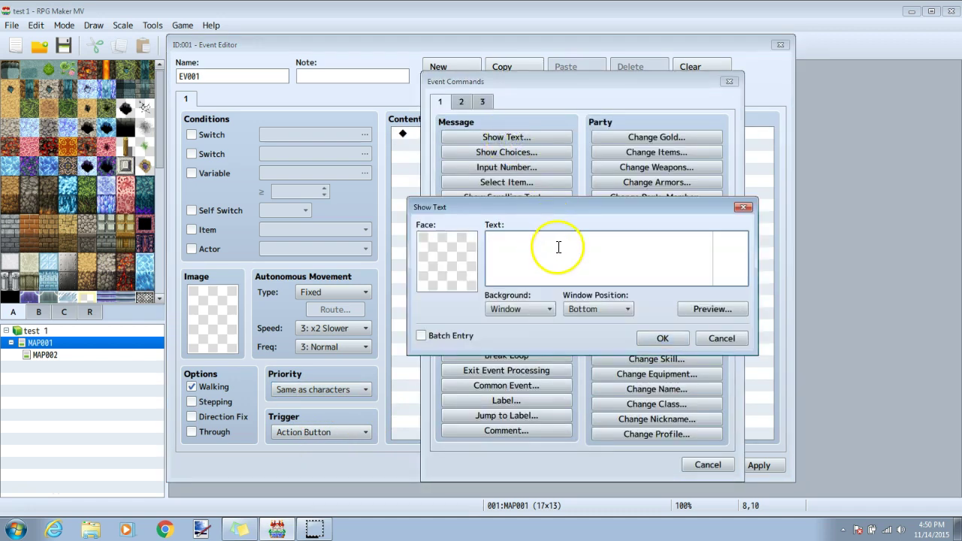
{"action": "left_click", "coordinate": [557, 248]}
{"action": "type", "text": "after reading , magic texts appears"}
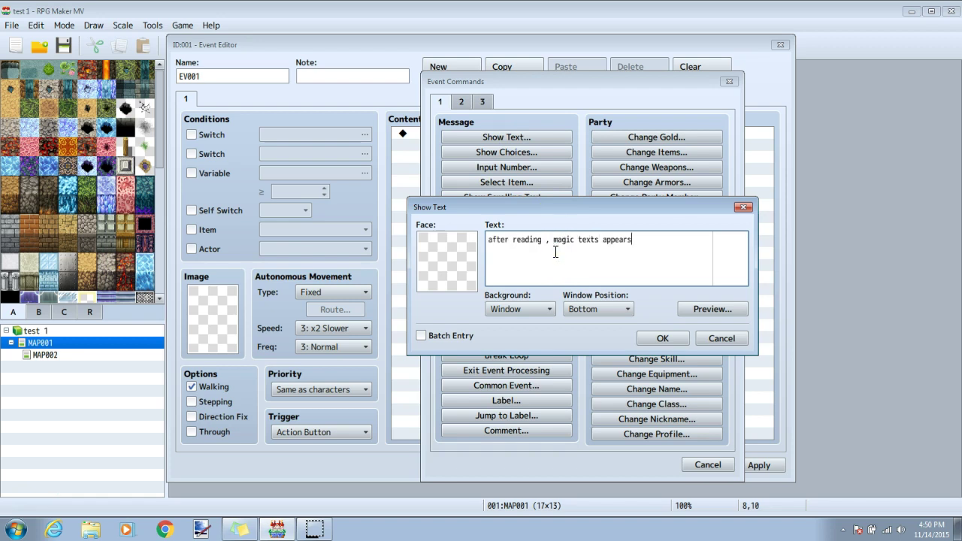
{"action": "type", "text": ". it says touch the left pillar then the right to open the doo"}
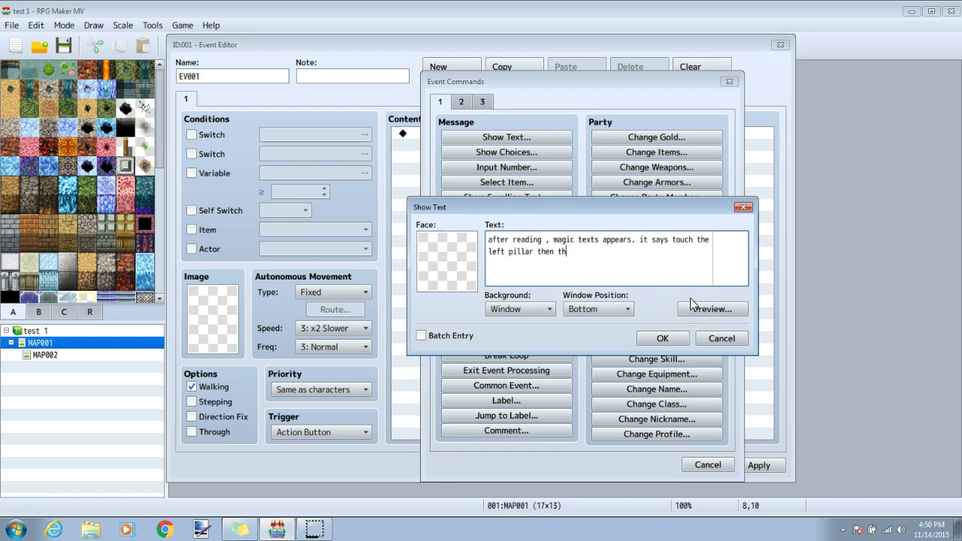
{"action": "type", "text": "r , but be careful, you will need to fight each time you touch a pilar"}
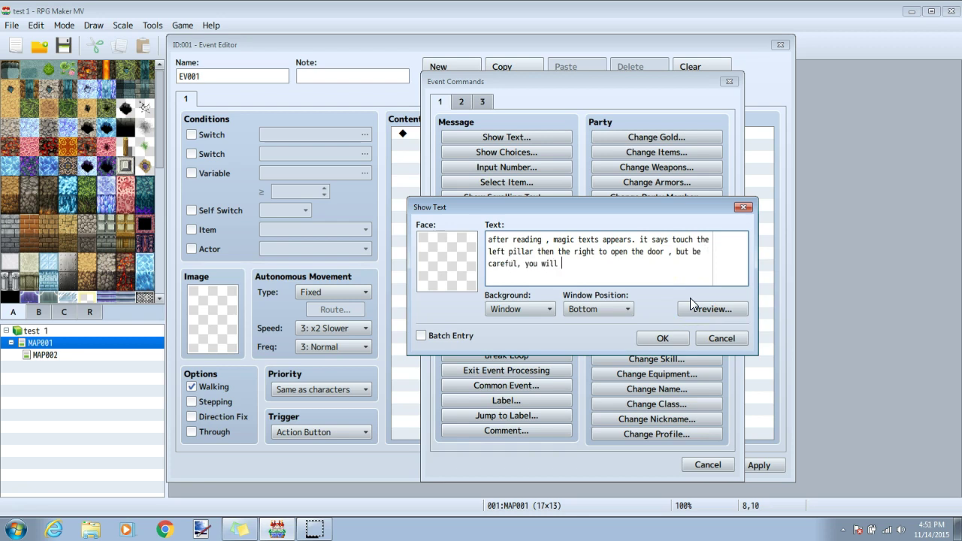
Step: Confirm the message, add Control Switches turning 0001 Sign Read ON, and save EV001
{"action": "left_click", "coordinate": [666, 338]}
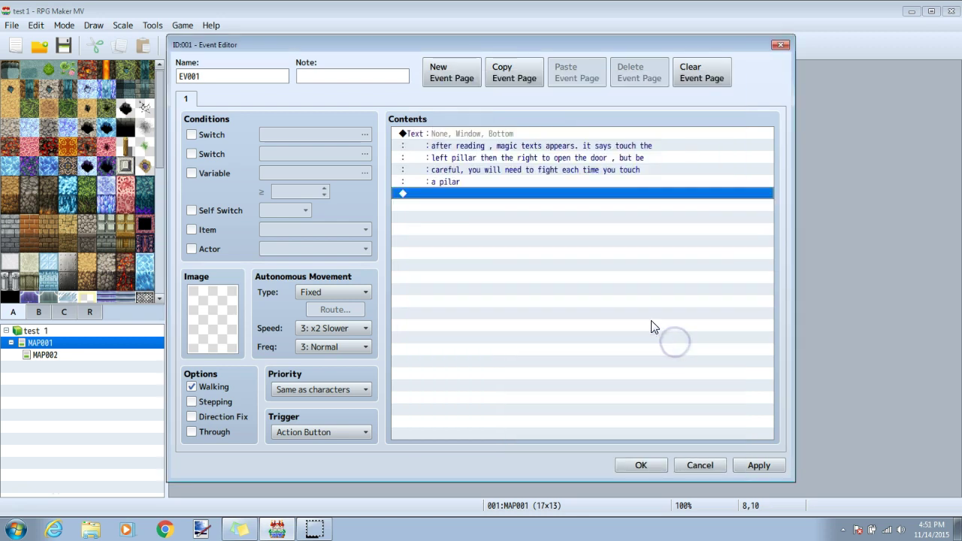
{"action": "double_click", "coordinate": [442, 195]}
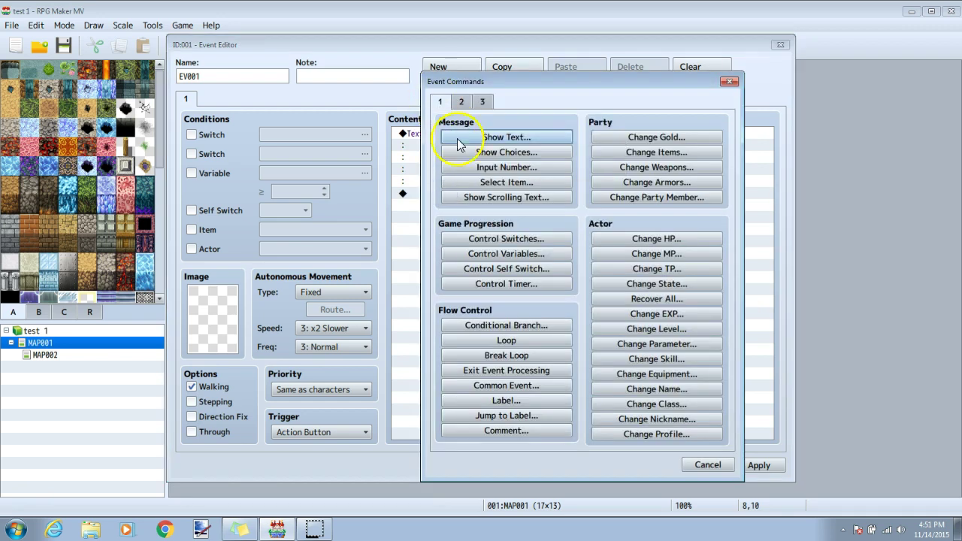
{"action": "left_click", "coordinate": [502, 239]}
{"action": "left_click", "coordinate": [509, 249]}
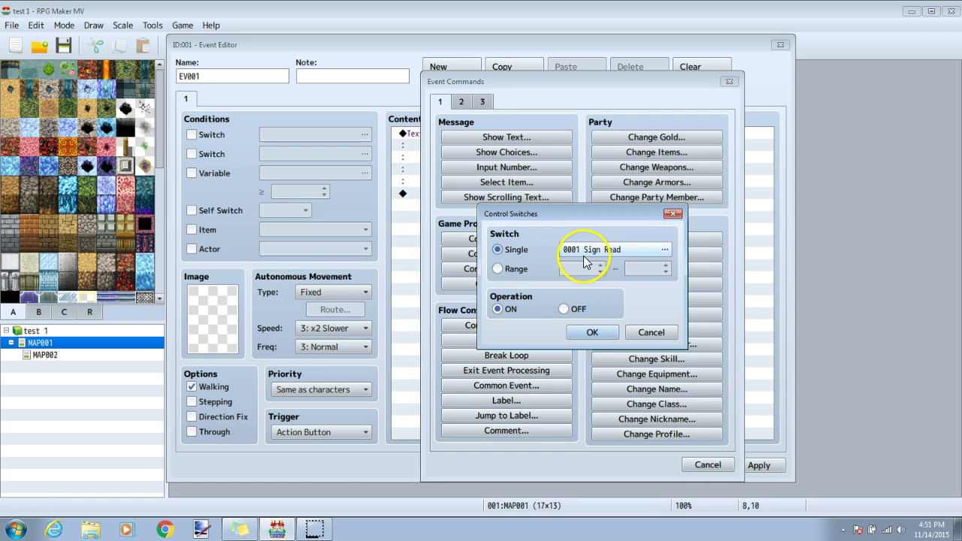
{"action": "left_click", "coordinate": [591, 333]}
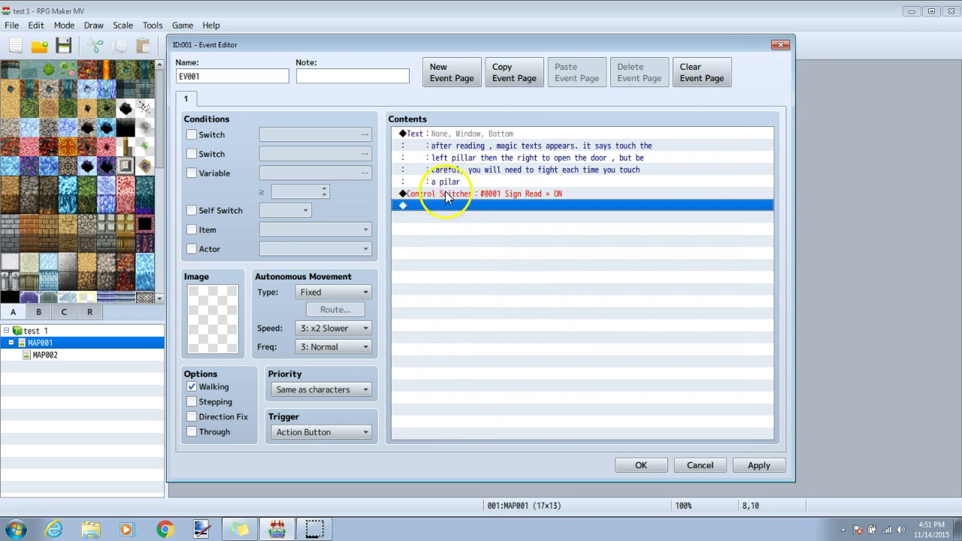
{"action": "left_click", "coordinate": [756, 463]}
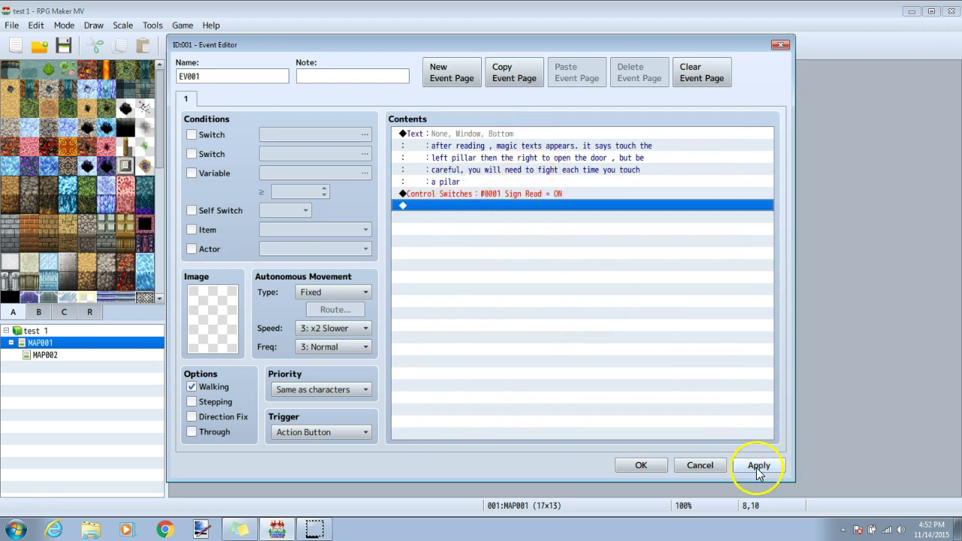
{"action": "left_click", "coordinate": [641, 465]}
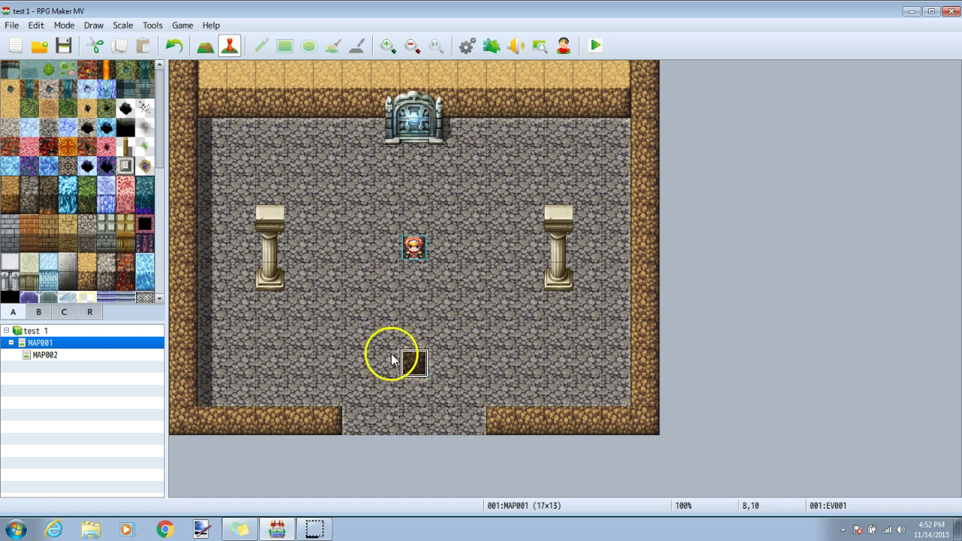
Step: Create a new event beside the left pillar with Same as characters priority
{"action": "double_click", "coordinate": [272, 281]}
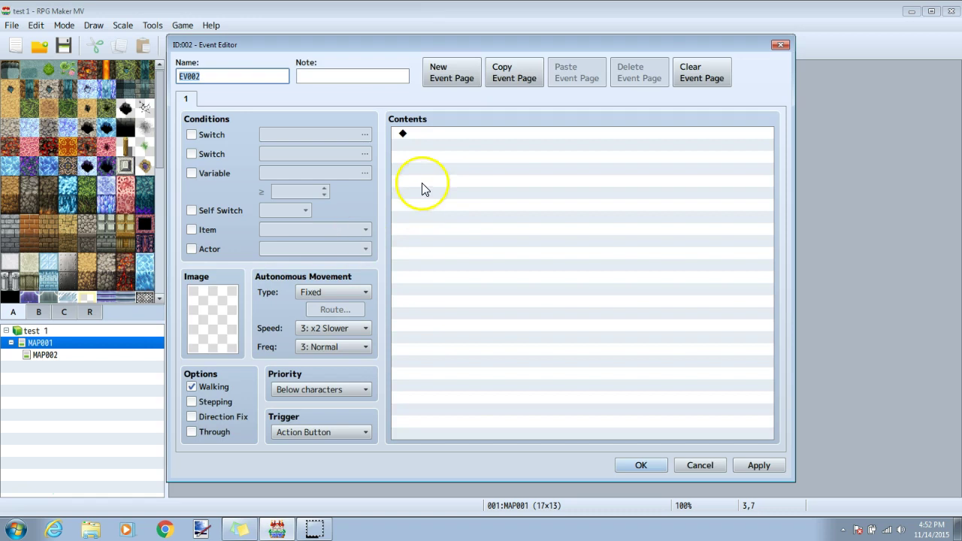
{"action": "left_click", "coordinate": [314, 391]}
{"action": "left_click", "coordinate": [315, 418]}
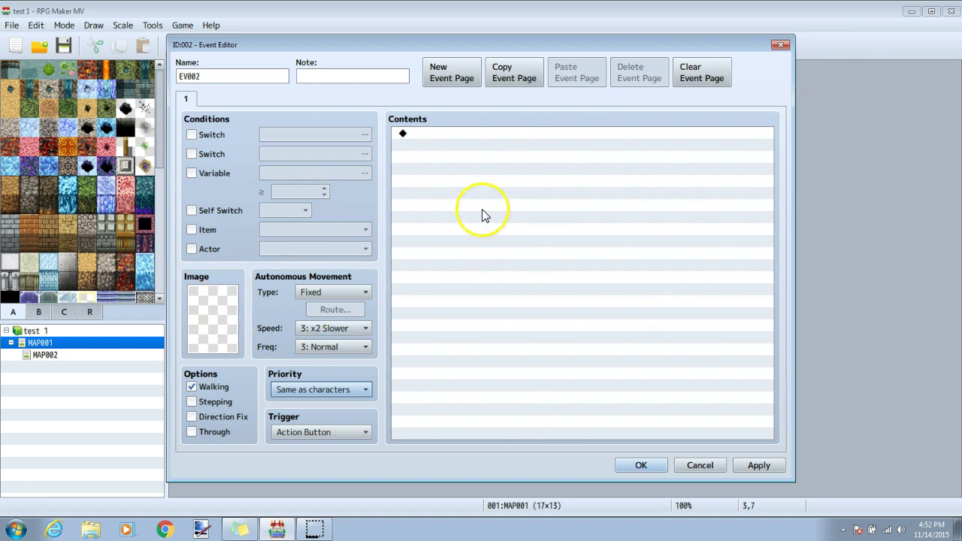
Step: Add a Conditional Branch on switch 0001 Sign Read ON with an else branch
{"action": "left_click", "coordinate": [425, 143]}
{"action": "double_click", "coordinate": [420, 131]}
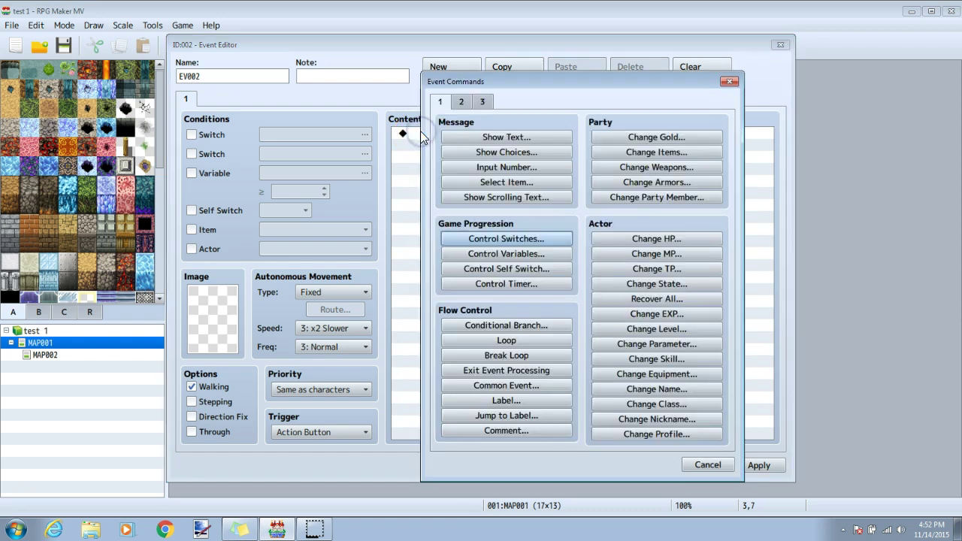
{"action": "left_click", "coordinate": [498, 327]}
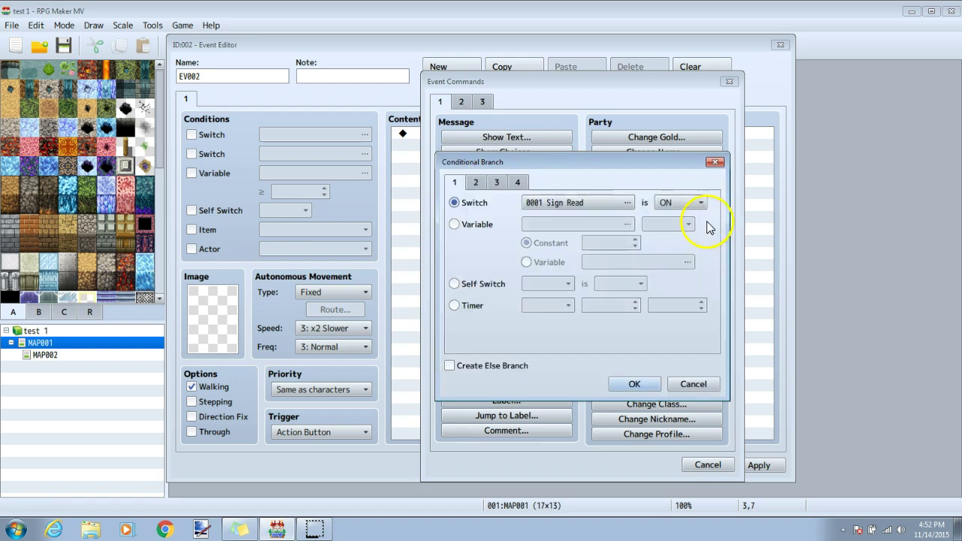
{"action": "left_click", "coordinate": [450, 366]}
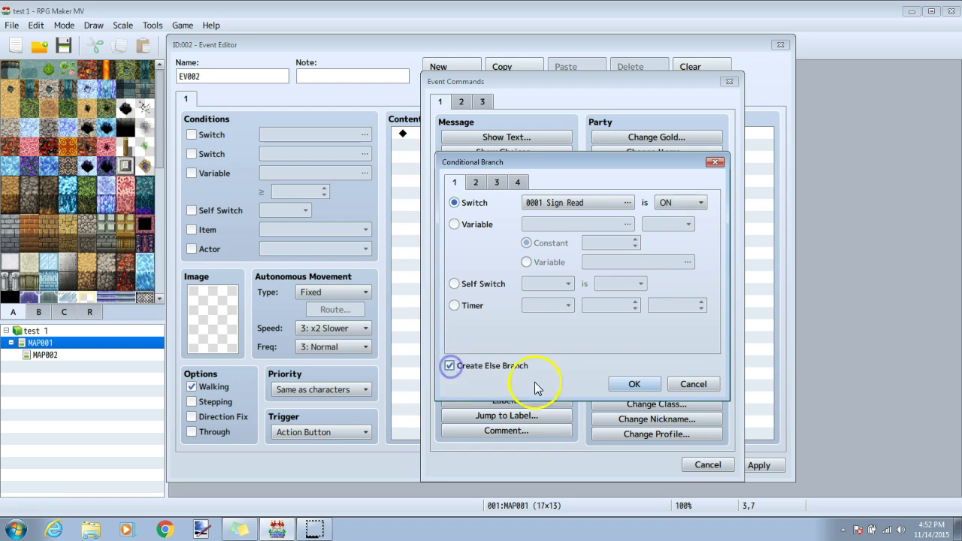
Step: Insert the If/Else block and show 'press pillar?' inside the Sign Read ON branch
{"action": "left_click", "coordinate": [635, 384]}
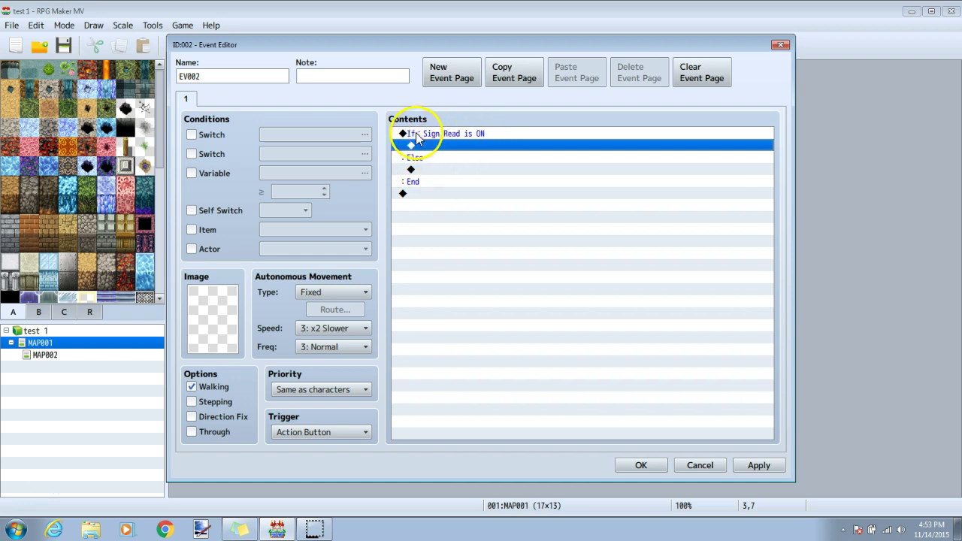
{"action": "double_click", "coordinate": [439, 146]}
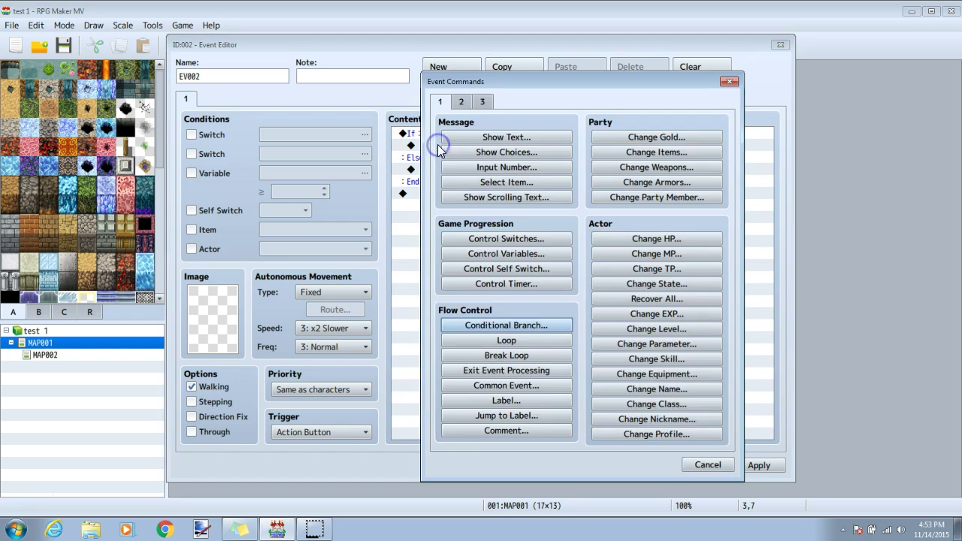
{"action": "left_click", "coordinate": [478, 138]}
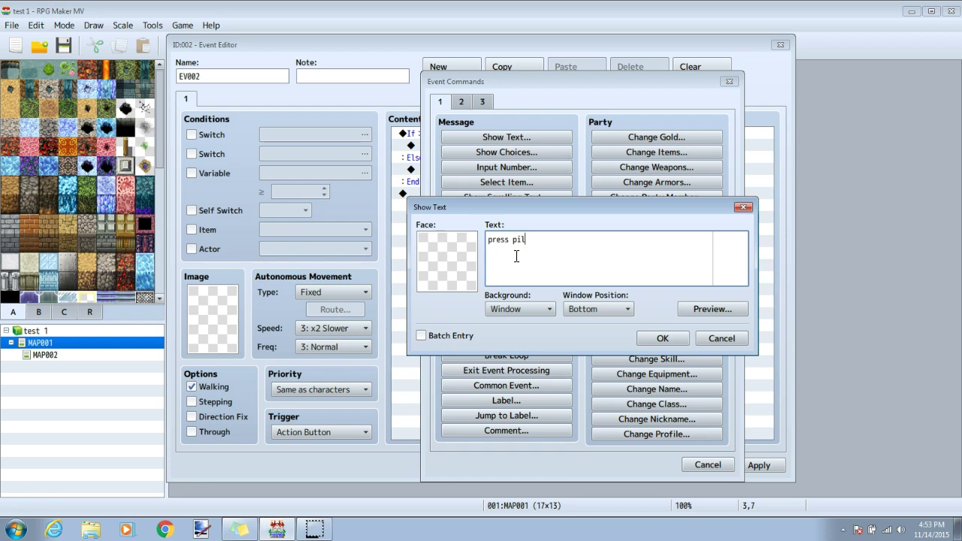
{"action": "left_click", "coordinate": [663, 339]}
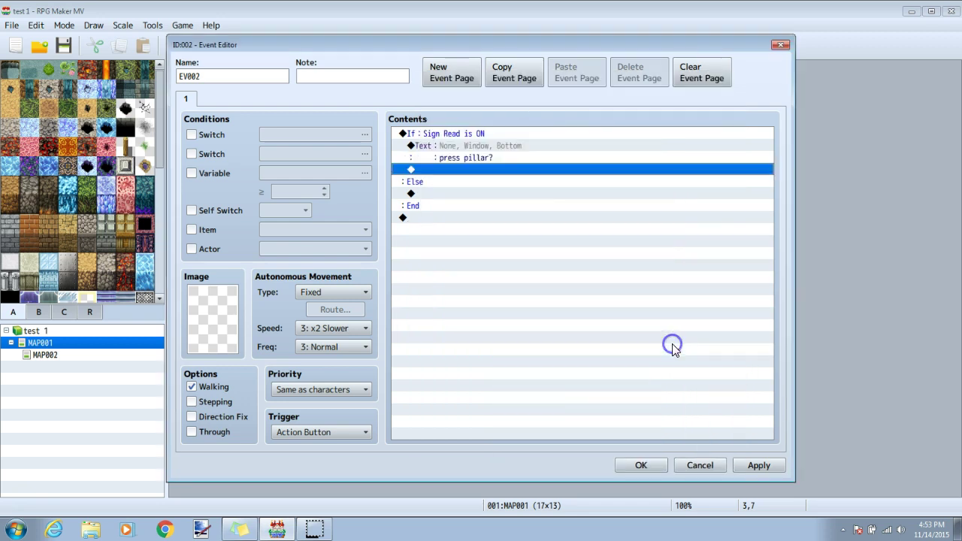
Step: Add a Show Choices command offering Yes and No
{"action": "double_click", "coordinate": [426, 172]}
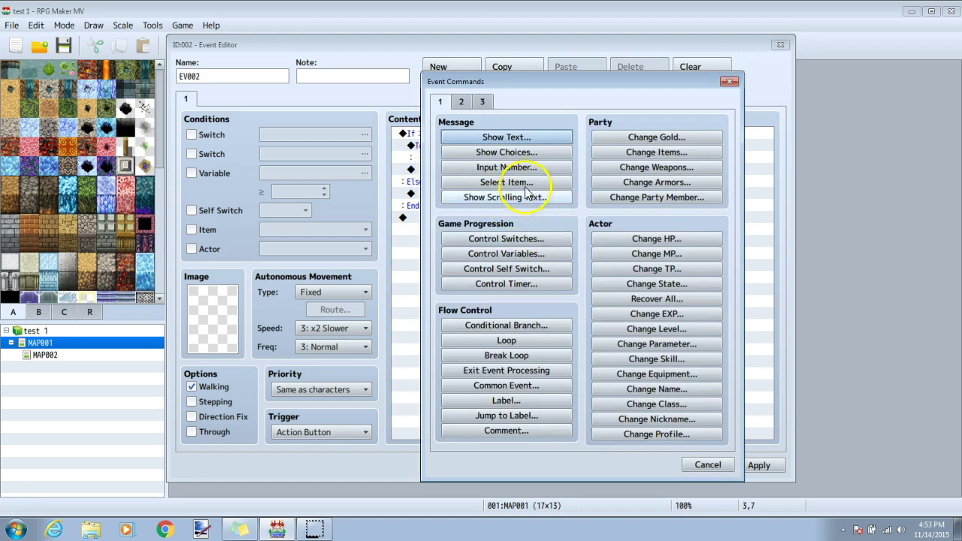
{"action": "left_click", "coordinate": [504, 152]}
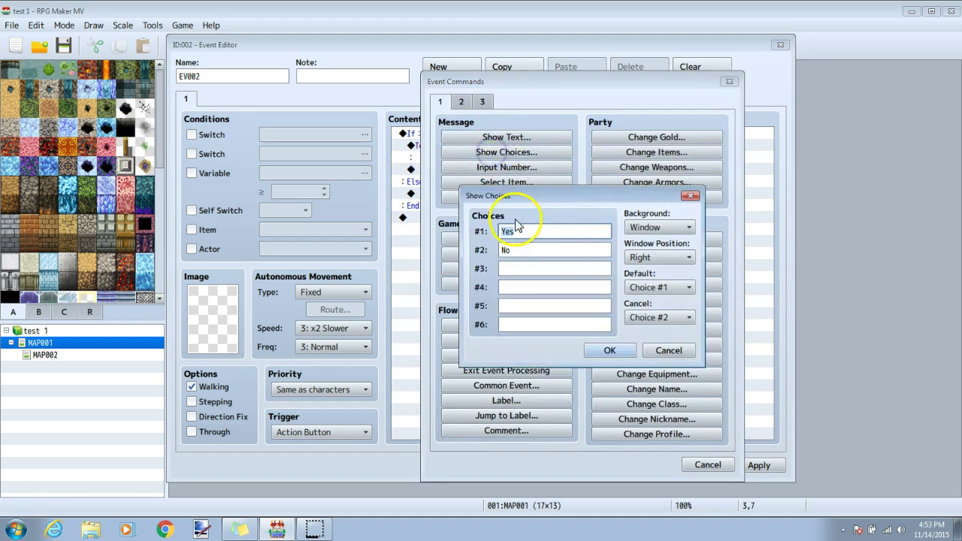
{"action": "left_click", "coordinate": [610, 351]}
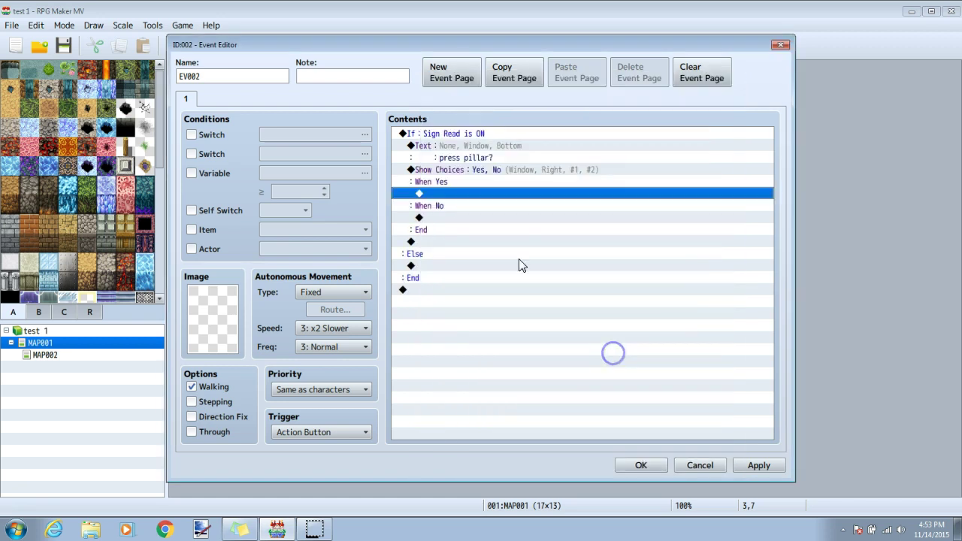
Step: Under When Yes, add Battle Processing against Bat*2 with Can Lose enabled
{"action": "left_click", "coordinate": [437, 195]}
{"action": "double_click", "coordinate": [438, 197]}
{"action": "left_click", "coordinate": [462, 102]}
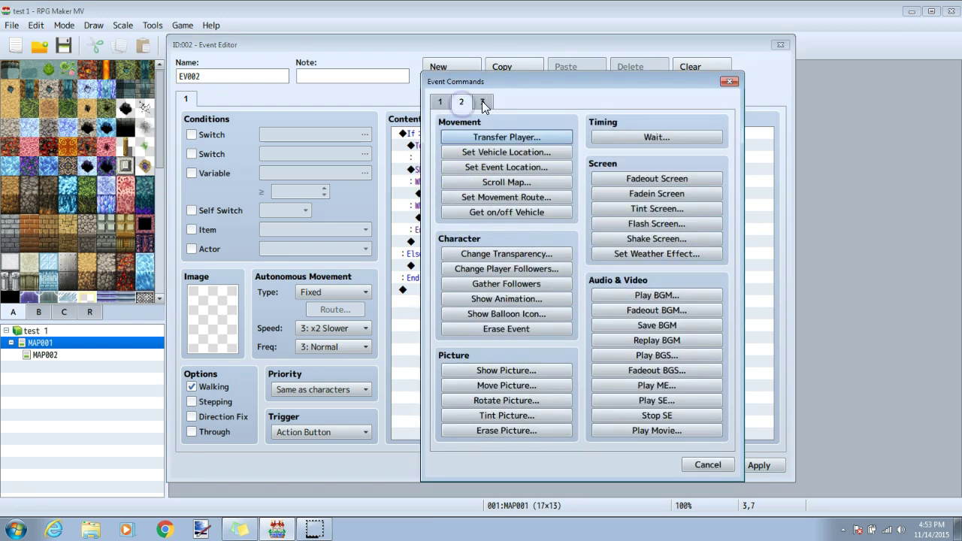
{"action": "left_click", "coordinate": [483, 101]}
{"action": "left_click", "coordinate": [502, 136]}
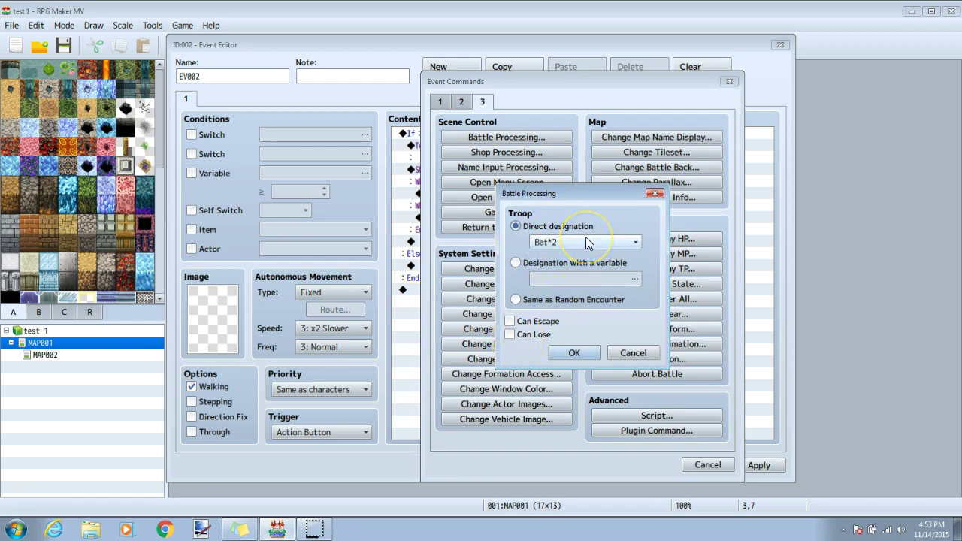
{"action": "left_click", "coordinate": [524, 339]}
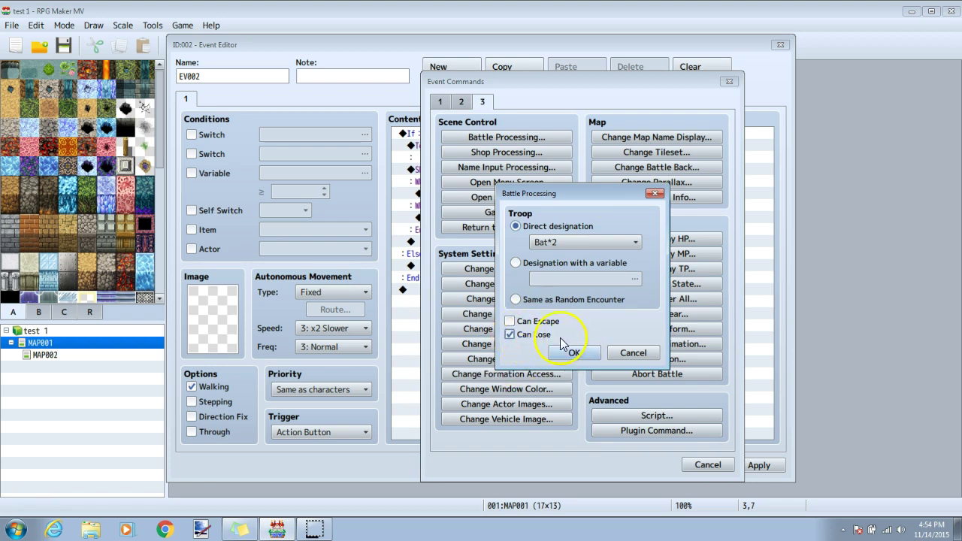
{"action": "left_click", "coordinate": [569, 353]}
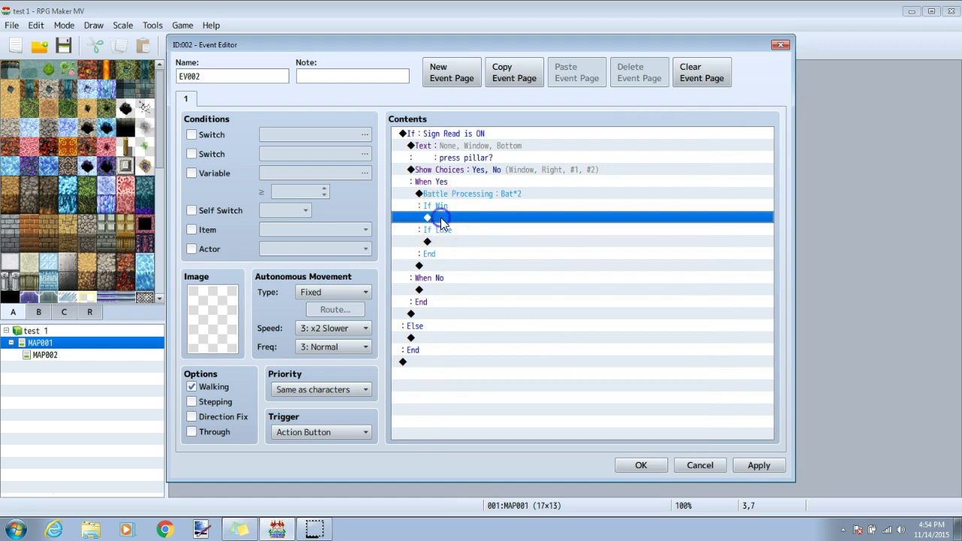
Step: Under If Win, show the message 'we won! lets go to the other pillar now'
{"action": "double_click", "coordinate": [441, 218]}
{"action": "left_click", "coordinate": [440, 102]}
{"action": "left_click", "coordinate": [479, 140]}
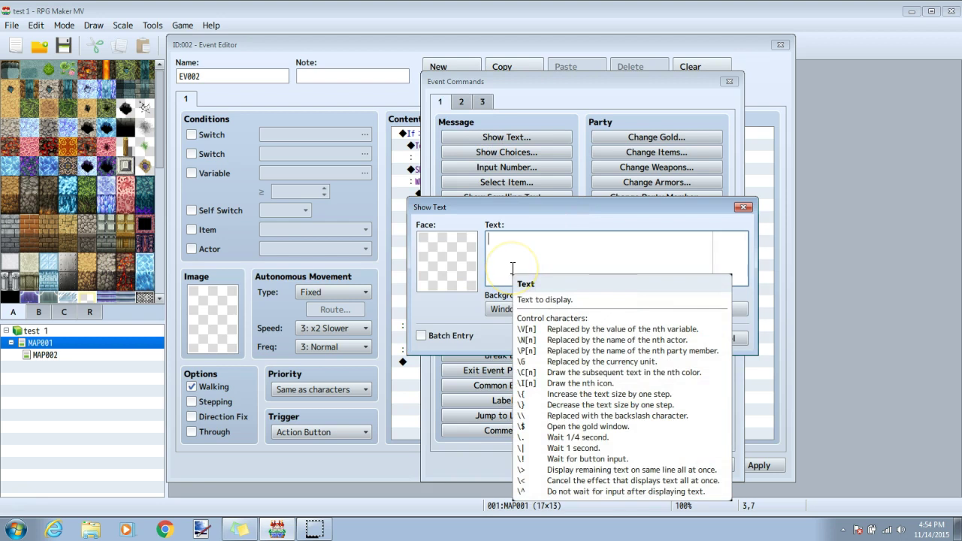
{"action": "type", "text": "we won! lets go to the other pillar"}
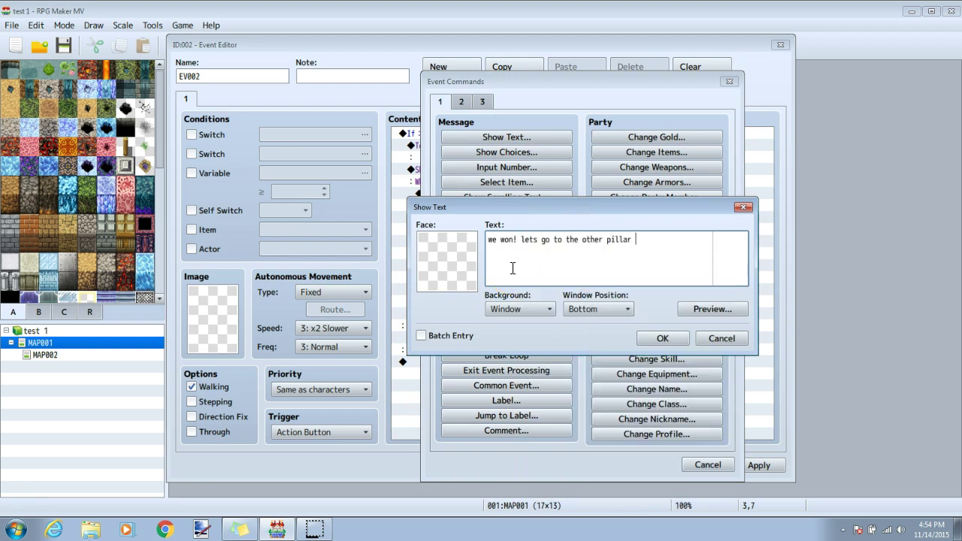
{"action": "type", "text": " now"}
{"action": "key", "text": "ctrl+Return"}
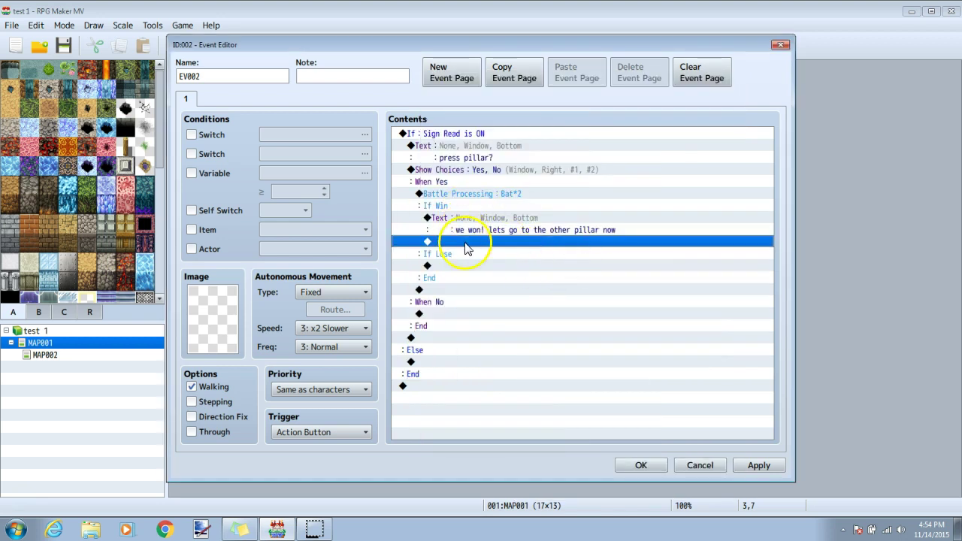
Step: Turn switch 0002 Pillar 1 touched ON after the victory message
{"action": "double_click", "coordinate": [461, 242]}
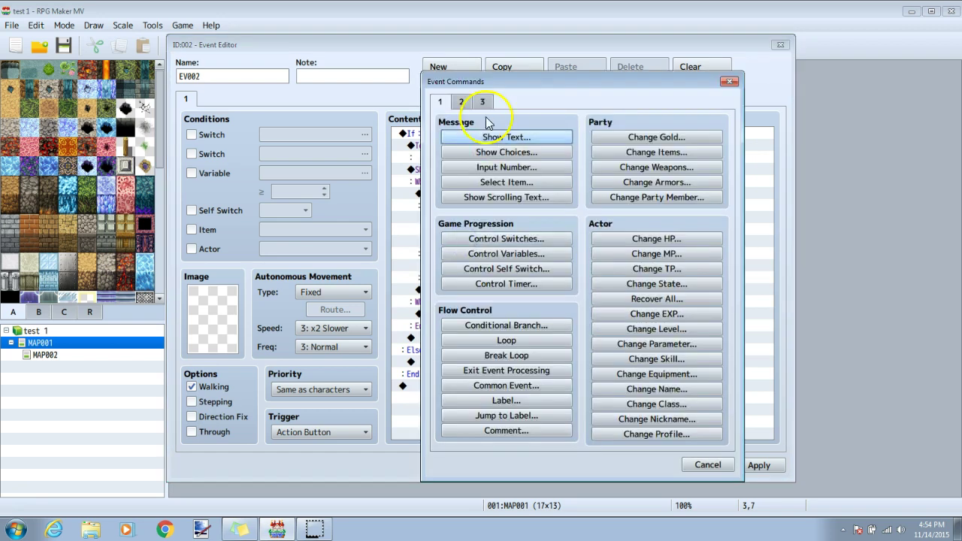
{"action": "left_click", "coordinate": [524, 239]}
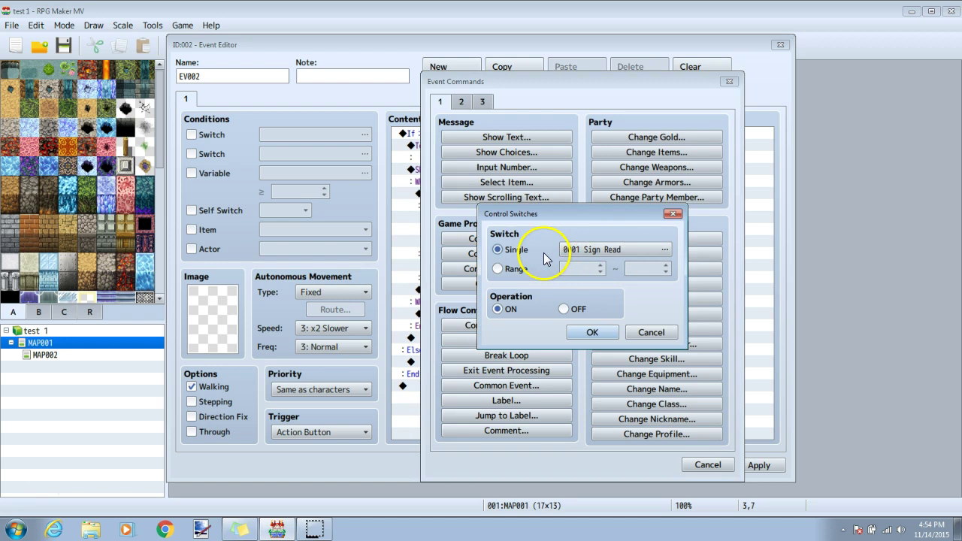
{"action": "left_click", "coordinate": [589, 254]}
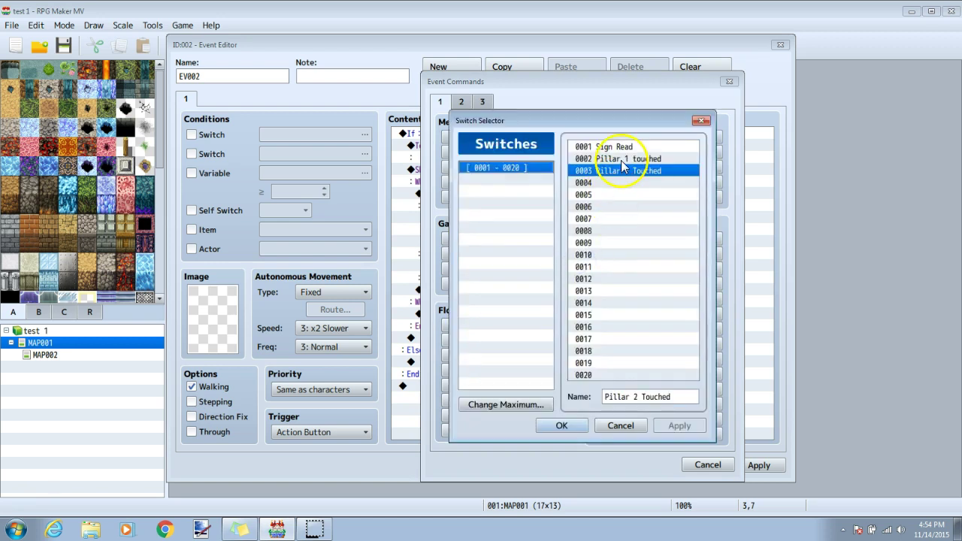
{"action": "left_click", "coordinate": [621, 159]}
{"action": "left_click", "coordinate": [574, 425]}
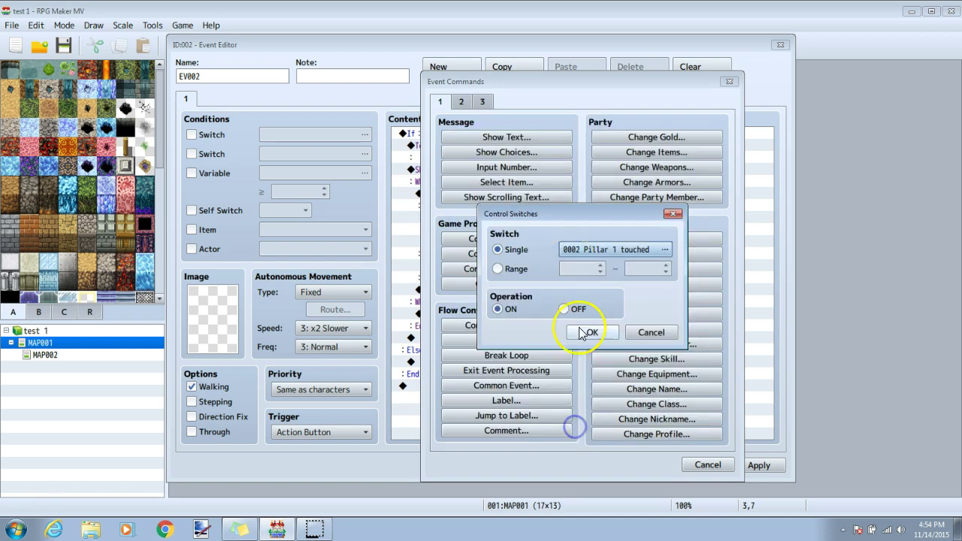
{"action": "left_click", "coordinate": [593, 333]}
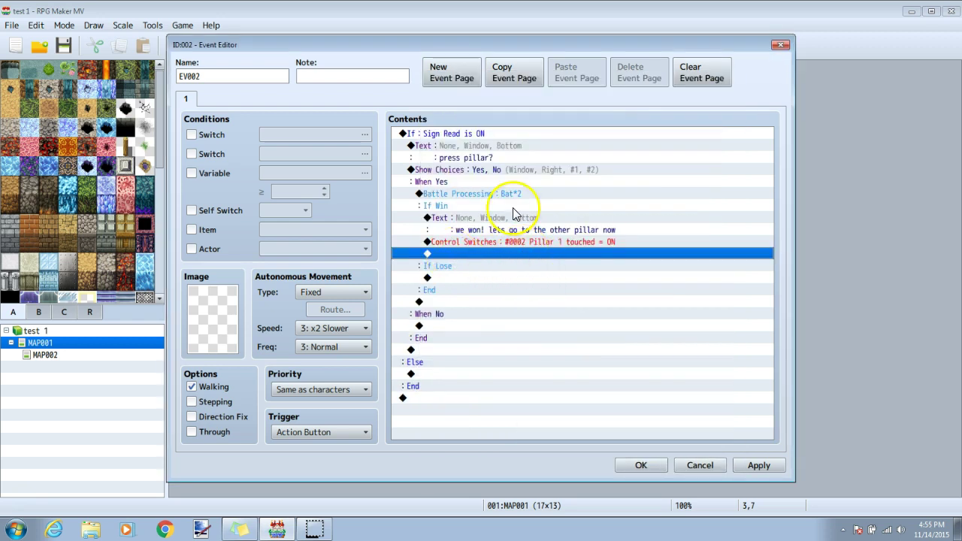
Step: Add a Game Over command under If Lose, then delete it again
{"action": "double_click", "coordinate": [428, 277]}
{"action": "left_click", "coordinate": [482, 100]}
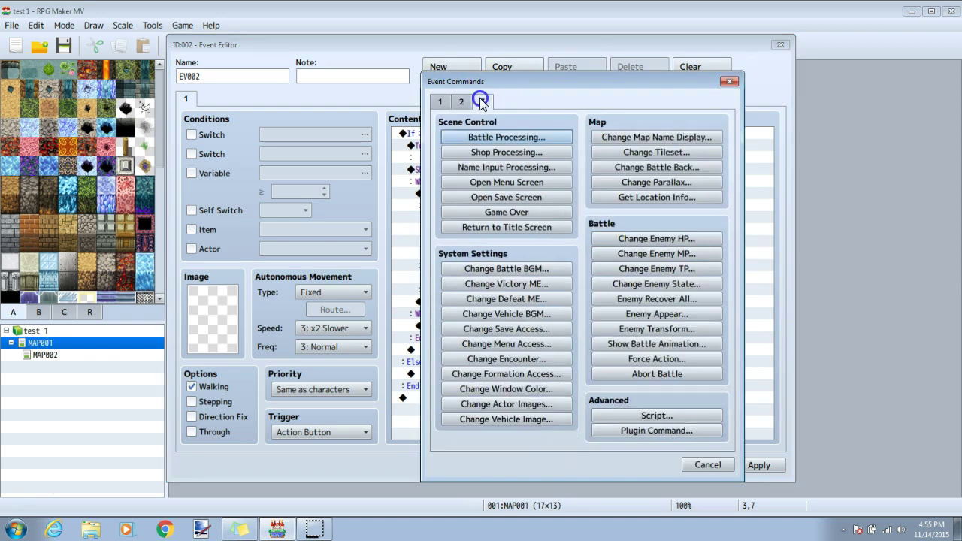
{"action": "left_click", "coordinate": [528, 211]}
{"action": "left_click", "coordinate": [466, 277]}
{"action": "key", "text": "Delete"}
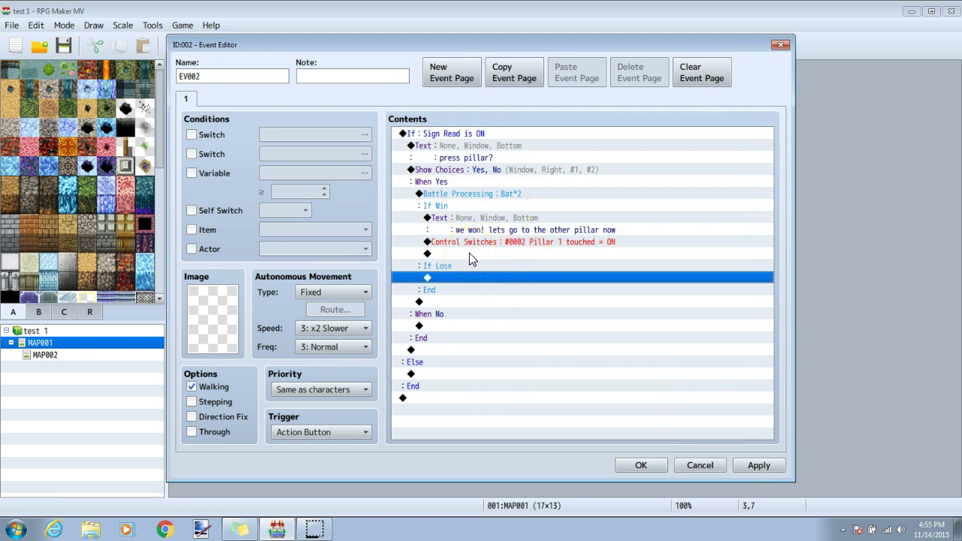
Step: Set self switch A ON after the Pillar 1 touched switch change
{"action": "double_click", "coordinate": [498, 254]}
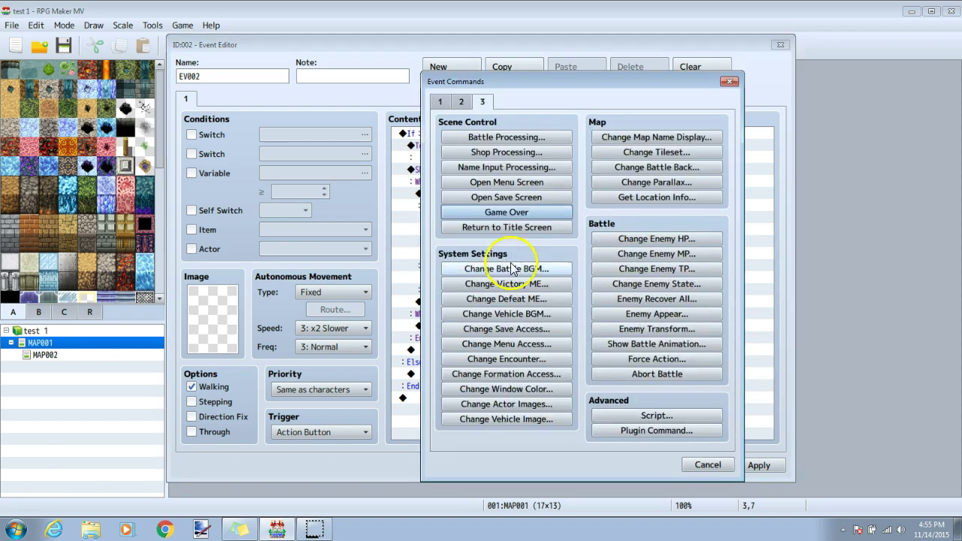
{"action": "left_click", "coordinate": [441, 102]}
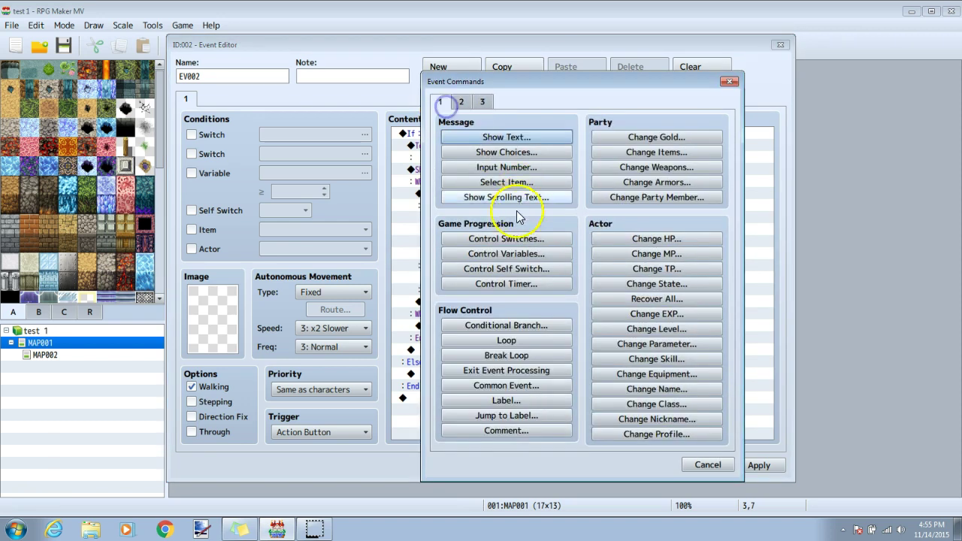
{"action": "left_click", "coordinate": [509, 269]}
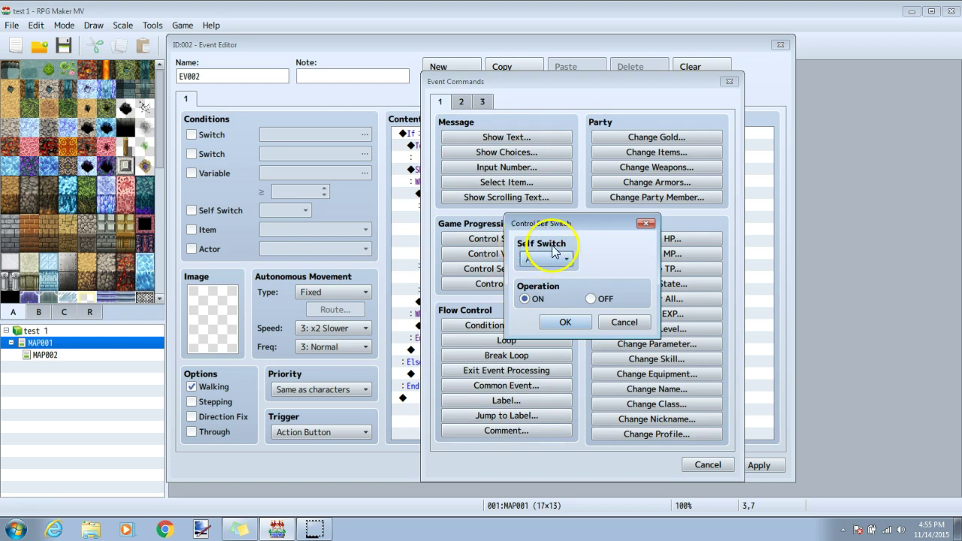
{"action": "left_click", "coordinate": [565, 321]}
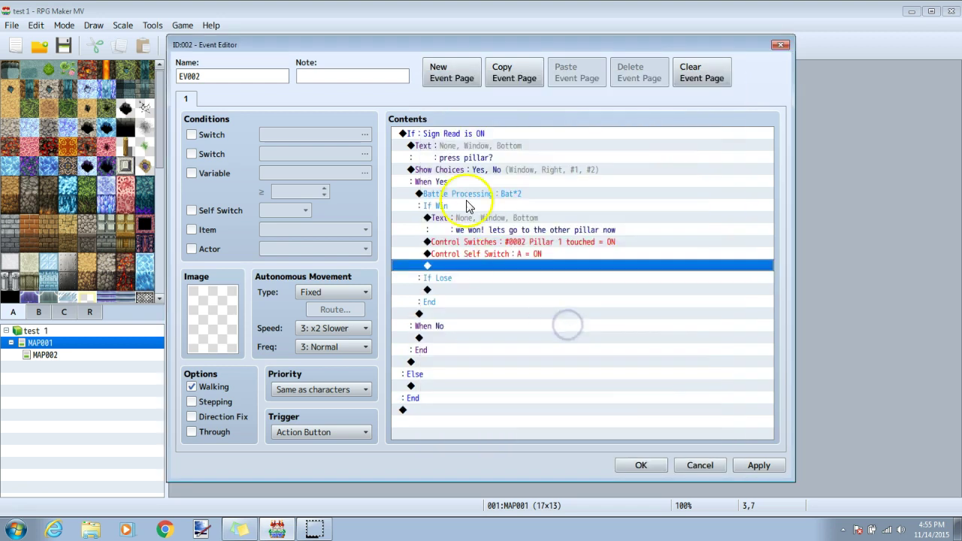
Step: Add a second event page conditioned on self switch A
{"action": "left_click", "coordinate": [440, 80]}
{"action": "left_click", "coordinate": [209, 98]}
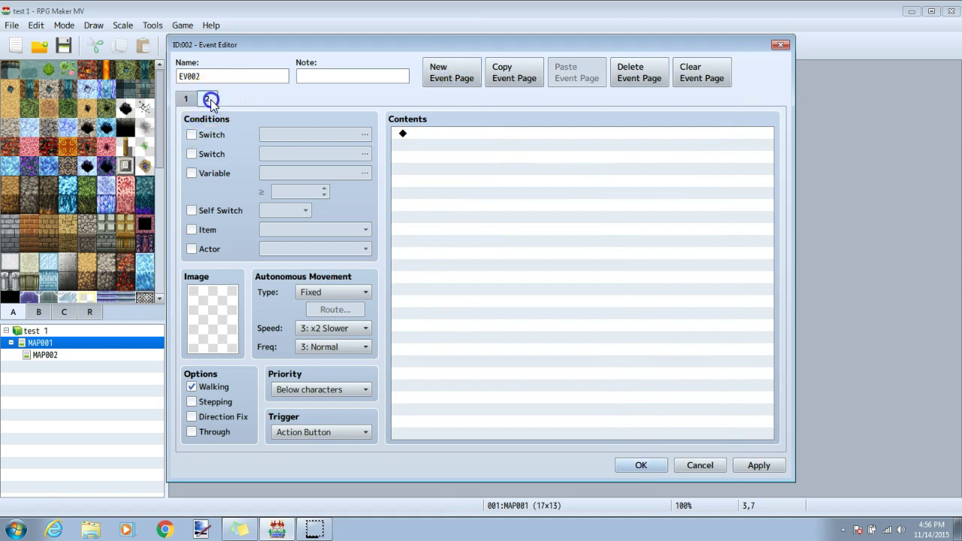
{"action": "left_click", "coordinate": [192, 212]}
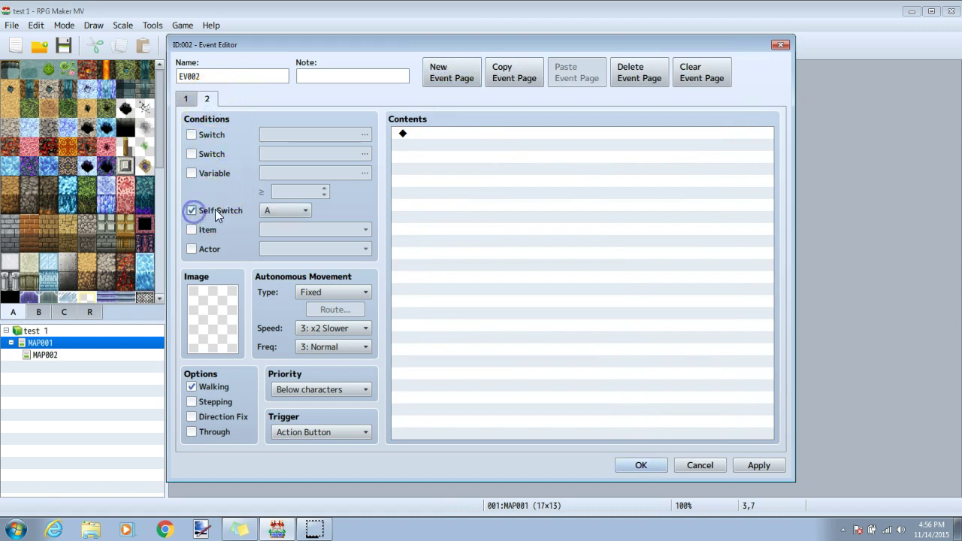
Step: On page 2, show the message 'i already touched this pillar'
{"action": "left_click", "coordinate": [416, 135]}
{"action": "double_click", "coordinate": [416, 134]}
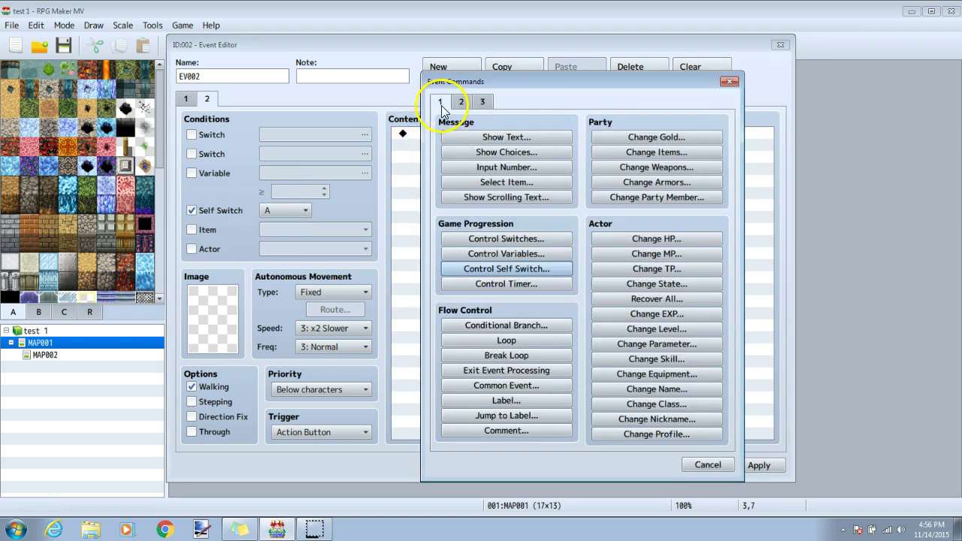
{"action": "left_click", "coordinate": [486, 138]}
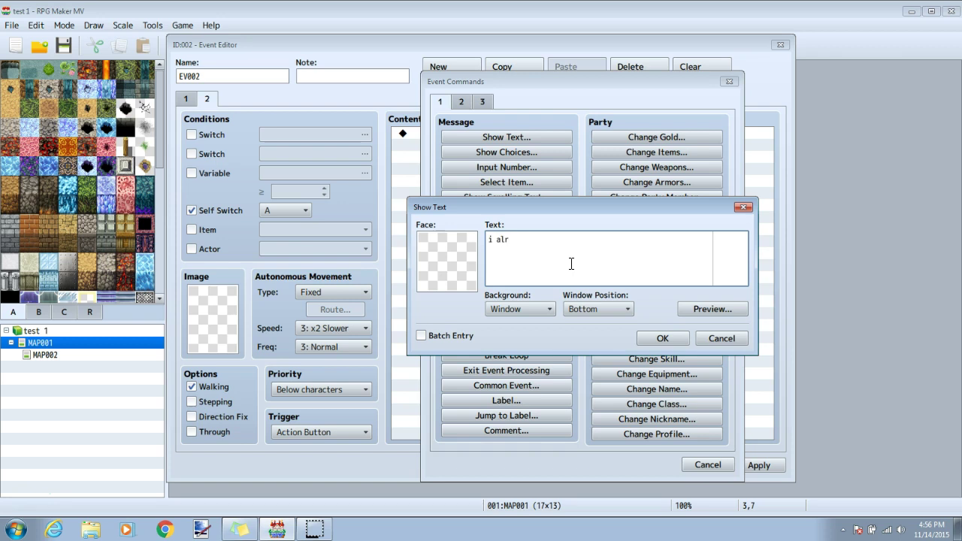
{"action": "left_click", "coordinate": [662, 343]}
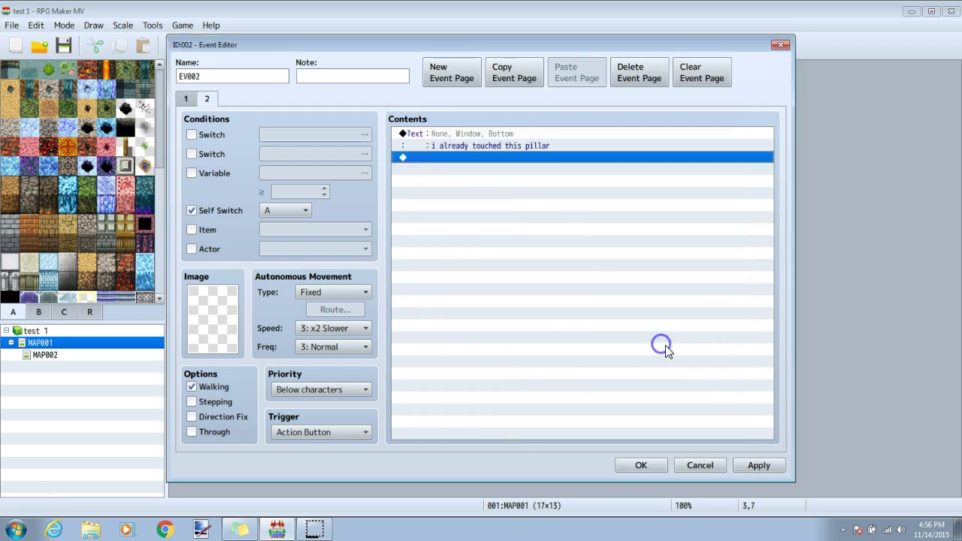
Step: Back on page 1, insert Game Over under If Lose
{"action": "left_click", "coordinate": [186, 98]}
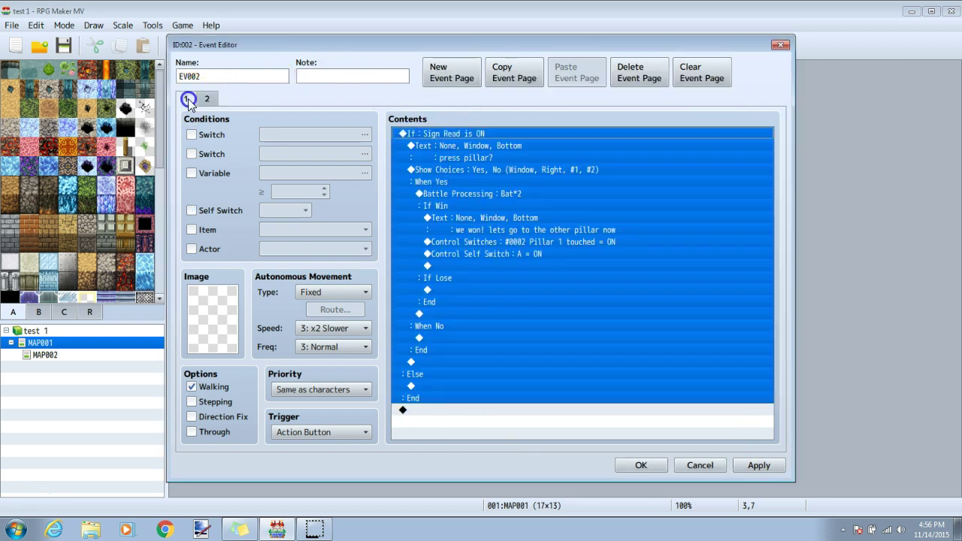
{"action": "left_click", "coordinate": [517, 290]}
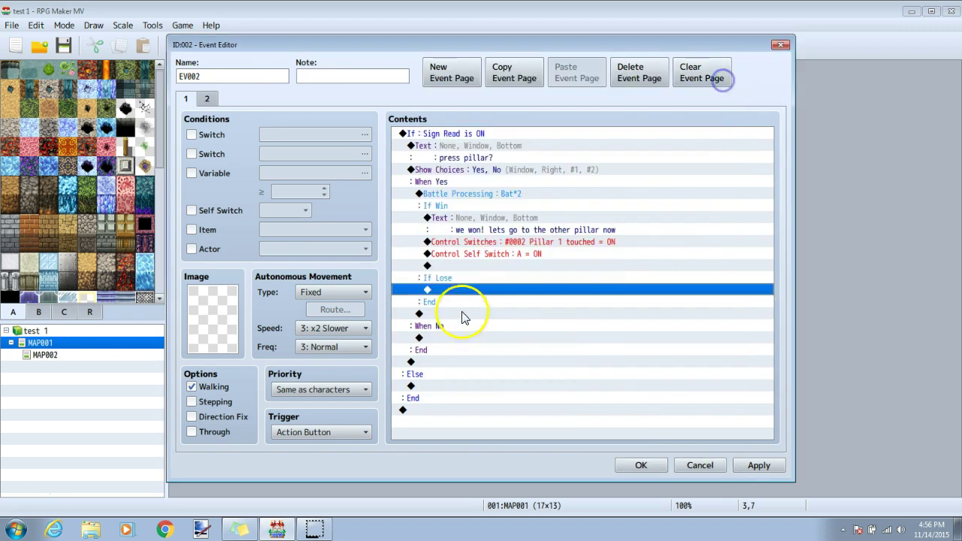
{"action": "double_click", "coordinate": [437, 291]}
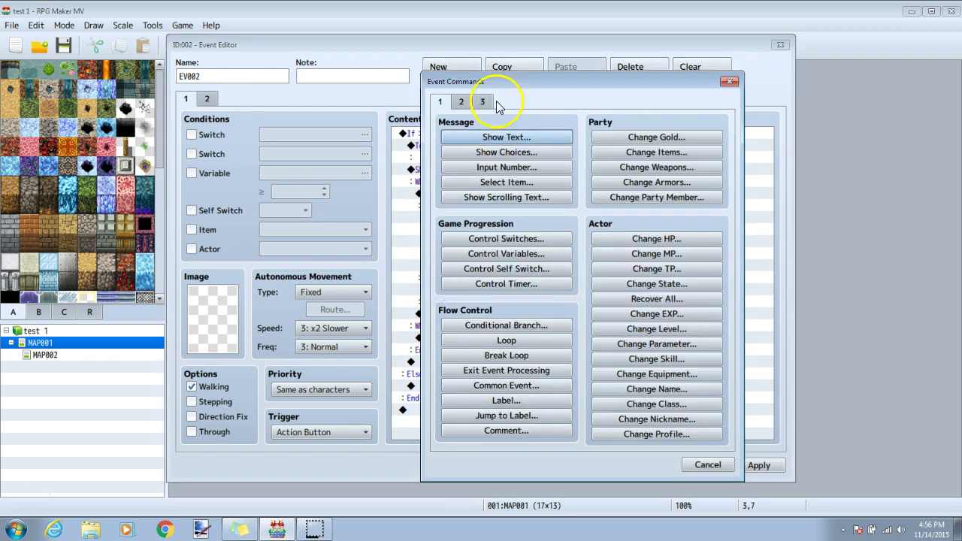
{"action": "left_click", "coordinate": [483, 102]}
{"action": "left_click", "coordinate": [511, 212]}
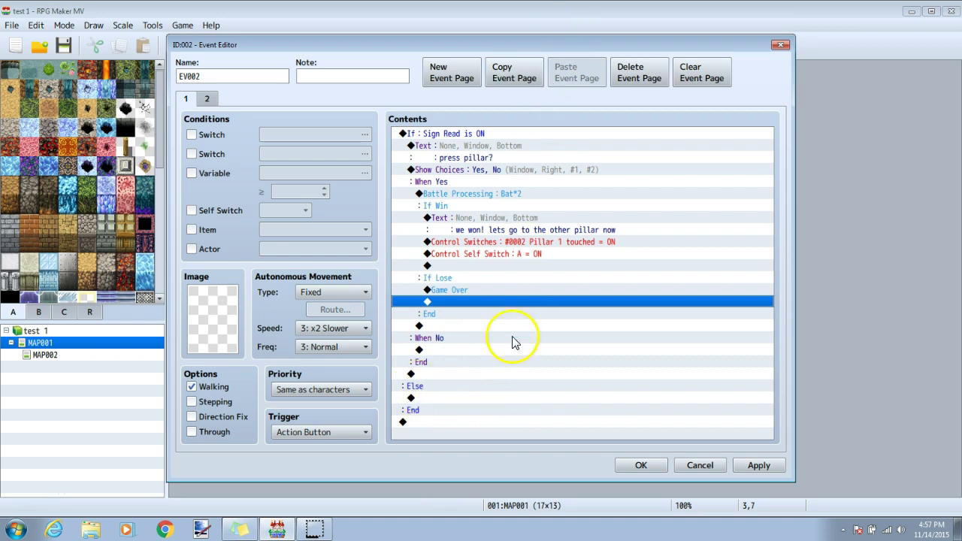
Step: Under Else, show 'nothing seems to be here...maybe i should go read the sign by the door?'
{"action": "double_click", "coordinate": [425, 397]}
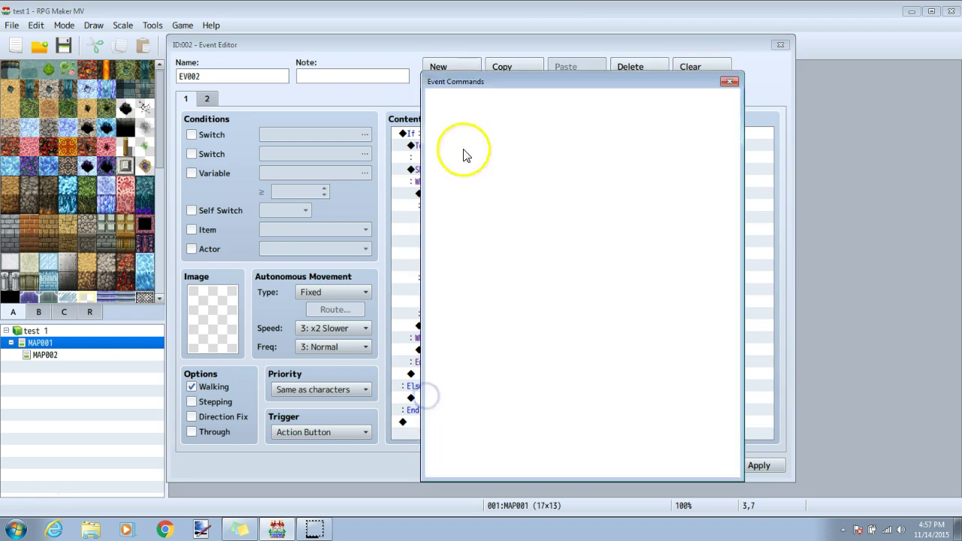
{"action": "left_click", "coordinate": [441, 102]}
{"action": "left_click", "coordinate": [485, 137]}
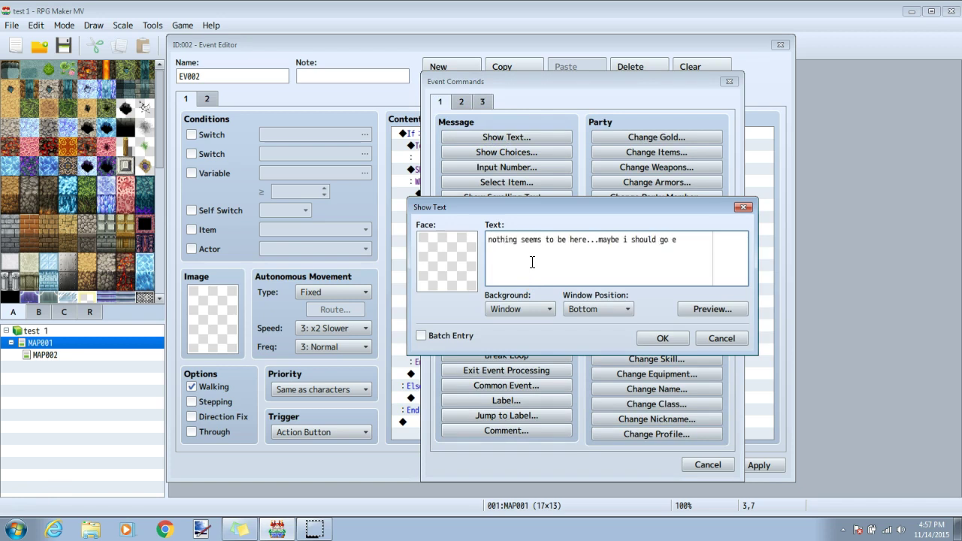
{"action": "type", "text": "nothing seems to be here...maybe i should go read the sign by the door?"}
{"action": "left_click", "coordinate": [659, 338]}
Step: Set page 2's priority to Same as characters and apply the pillar event changes
{"action": "left_click", "coordinate": [207, 98]}
{"action": "left_click", "coordinate": [186, 98]}
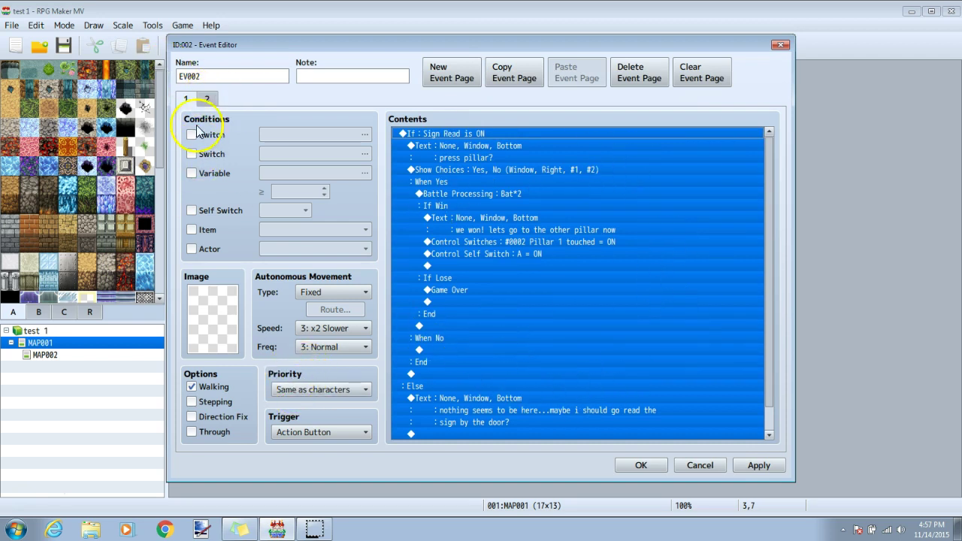
{"action": "left_click", "coordinate": [206, 99]}
{"action": "left_click", "coordinate": [345, 390]}
{"action": "left_click", "coordinate": [310, 415]}
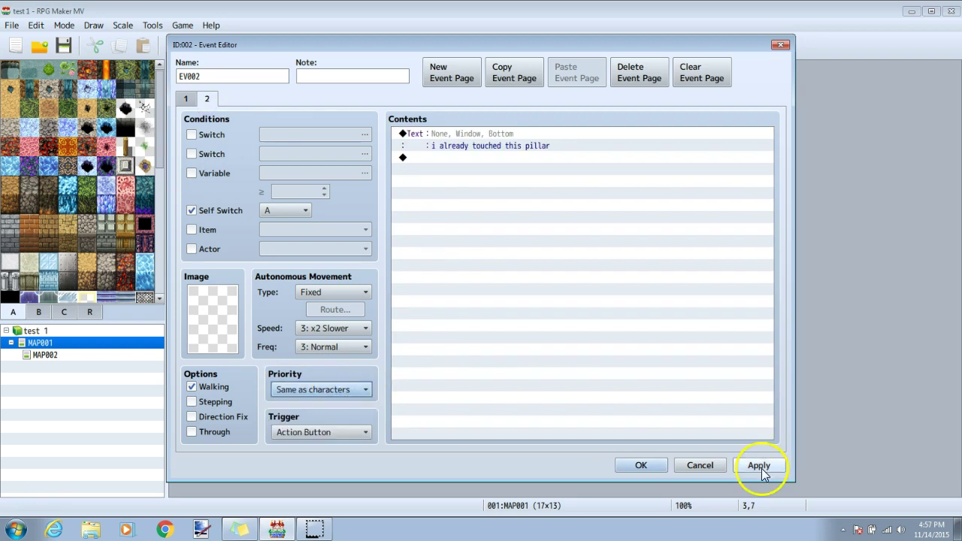
{"action": "left_click", "coordinate": [760, 466]}
Step: Copy the left pillar event and paste it onto the right pillar
{"action": "left_click", "coordinate": [643, 465]}
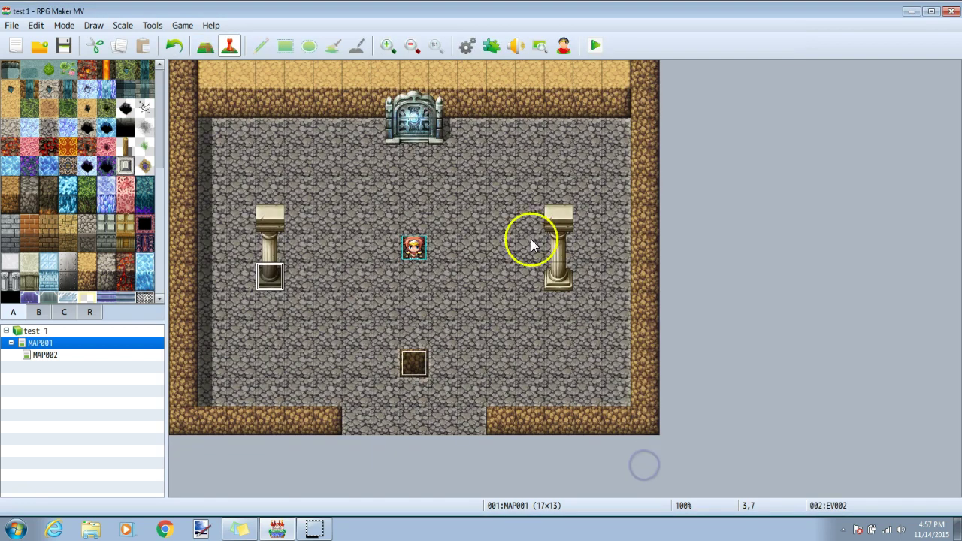
{"action": "left_click", "coordinate": [327, 277]}
{"action": "right_click", "coordinate": [272, 279]}
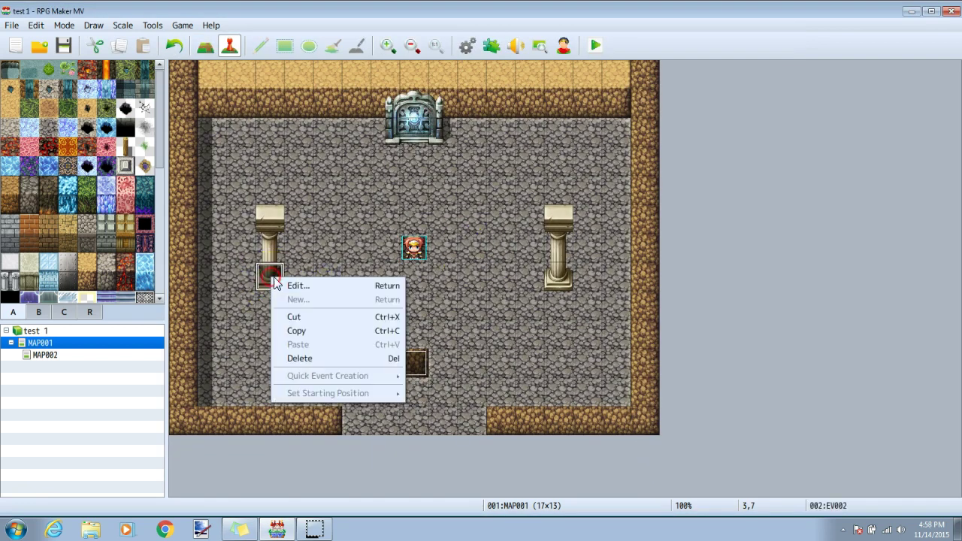
{"action": "left_click", "coordinate": [300, 331]}
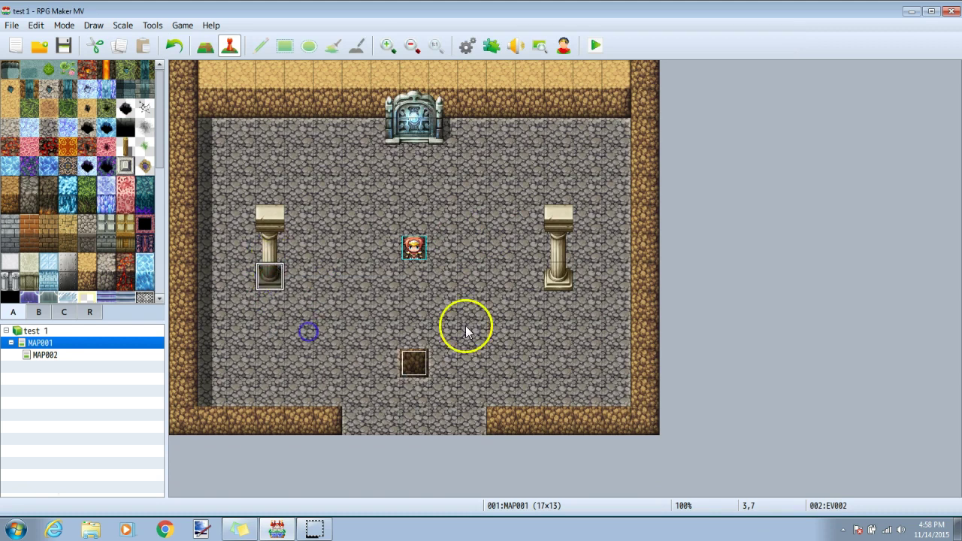
{"action": "left_click", "coordinate": [557, 280]}
{"action": "key", "text": "ctrl+v"}
{"action": "right_click", "coordinate": [556, 284]}
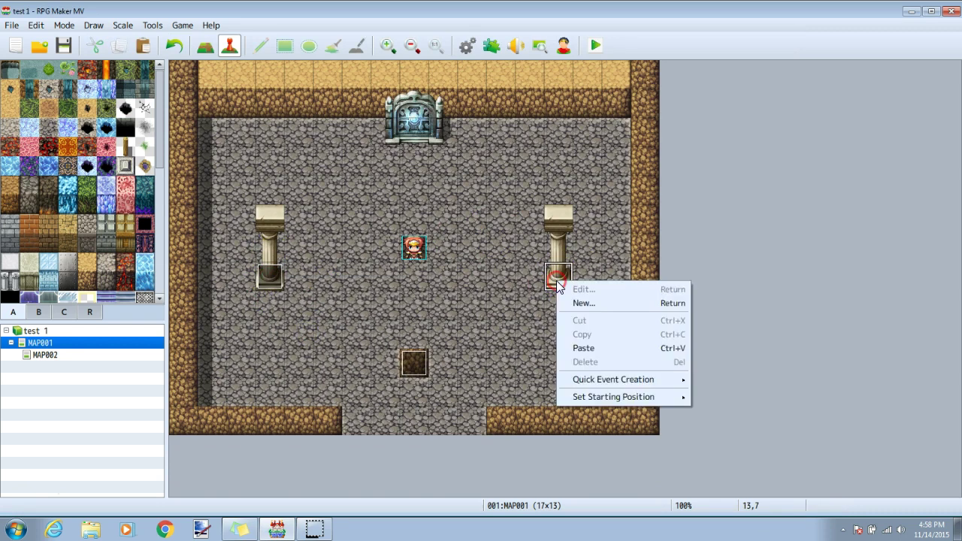
{"action": "left_click", "coordinate": [594, 343]}
{"action": "mouse_move", "coordinate": [580, 297]}
{"action": "left_mouse_down"}
{"action": "mouse_move", "coordinate": [557, 243]}
{"action": "mouse_move", "coordinate": [564, 299]}
{"action": "mouse_move", "coordinate": [560, 267]}
{"action": "left_mouse_up"}
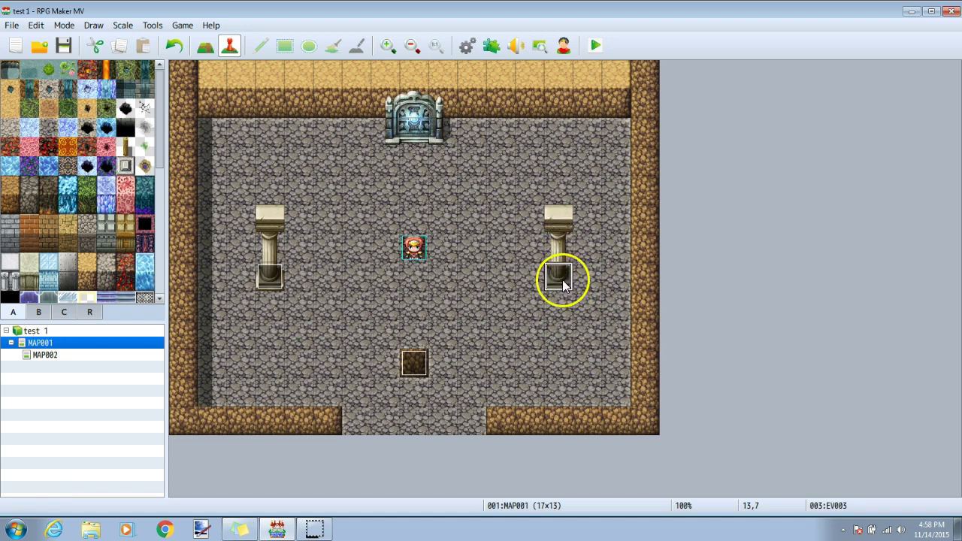
Step: Change the copied event's If condition to the Pillar 1 touched switch
{"action": "double_click", "coordinate": [562, 278]}
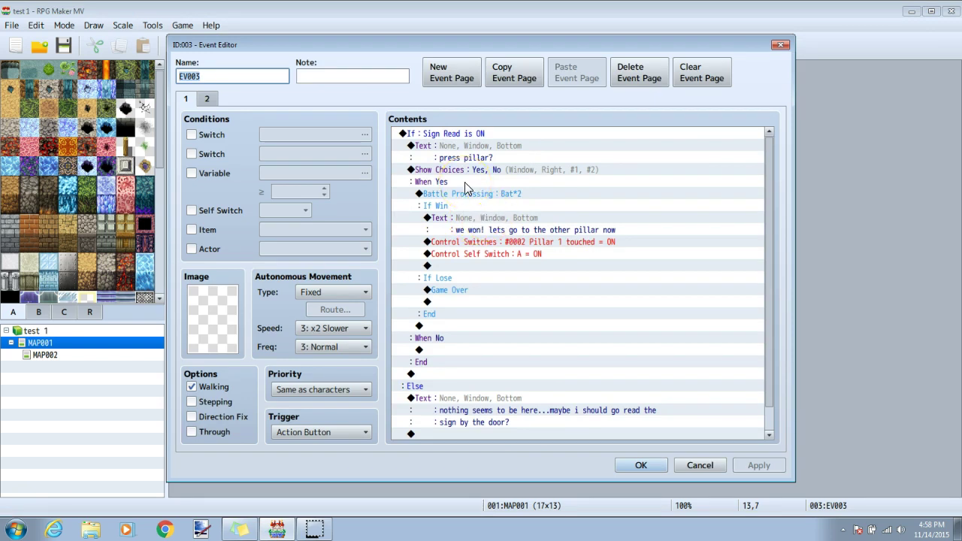
{"action": "left_click", "coordinate": [451, 134]}
{"action": "right_click", "coordinate": [457, 132]}
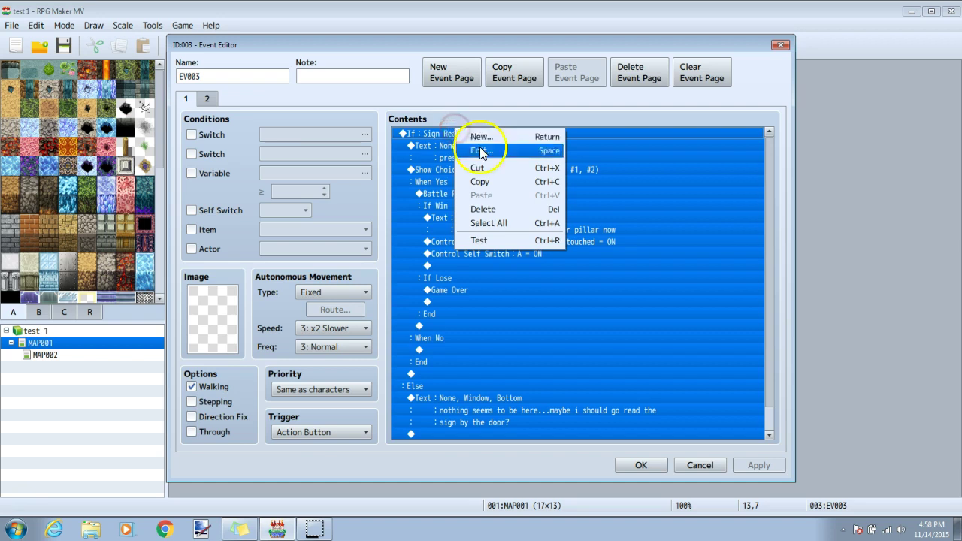
{"action": "left_click", "coordinate": [481, 151]}
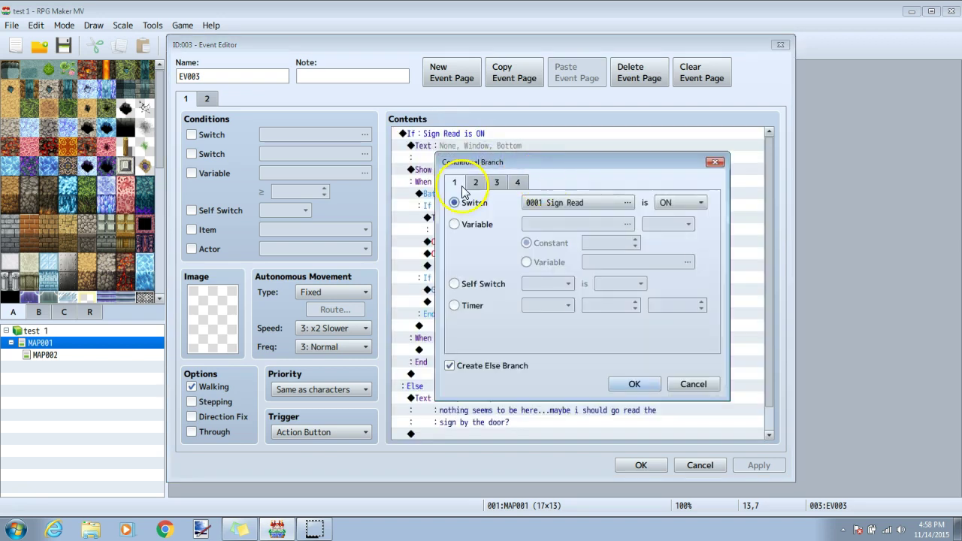
{"action": "left_click", "coordinate": [548, 202]}
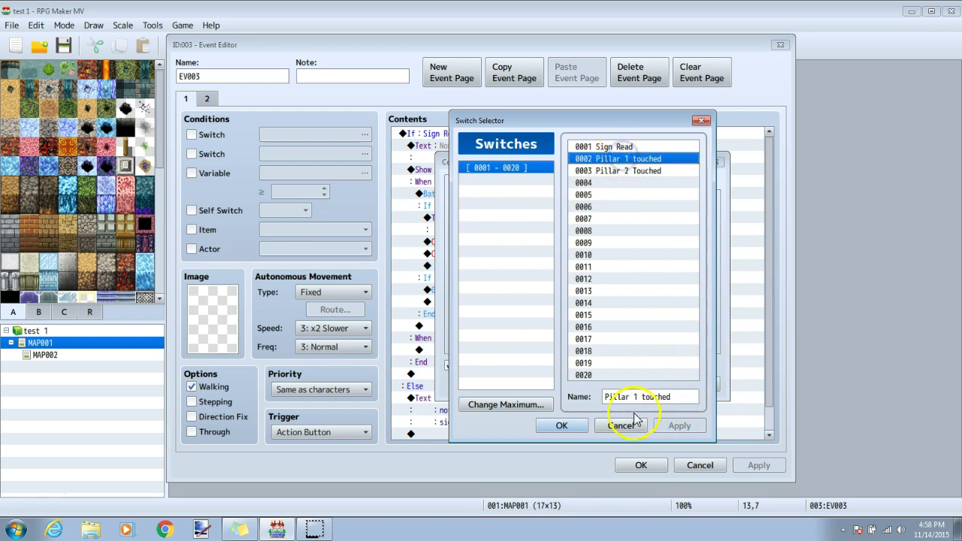
{"action": "left_click", "coordinate": [562, 427]}
{"action": "left_click", "coordinate": [635, 385]}
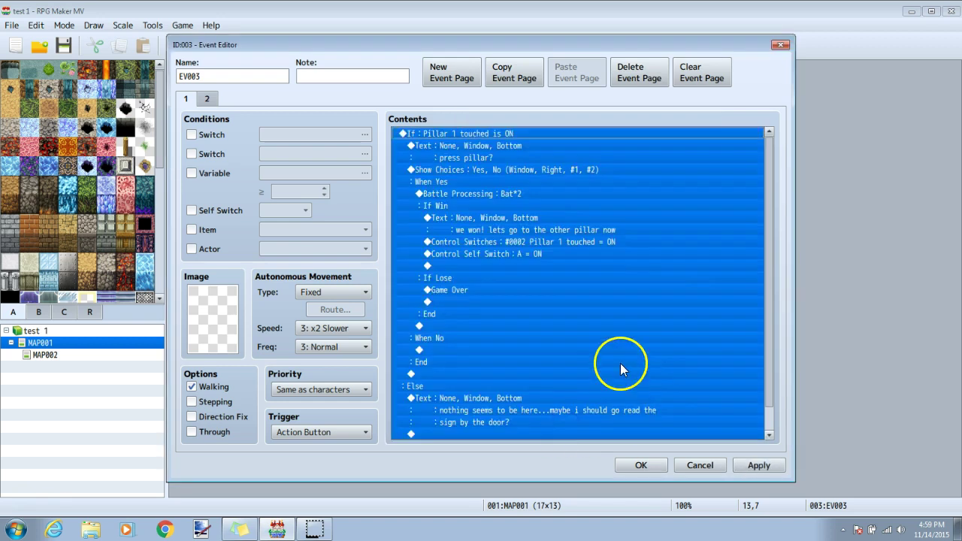
{"action": "left_click", "coordinate": [492, 242]}
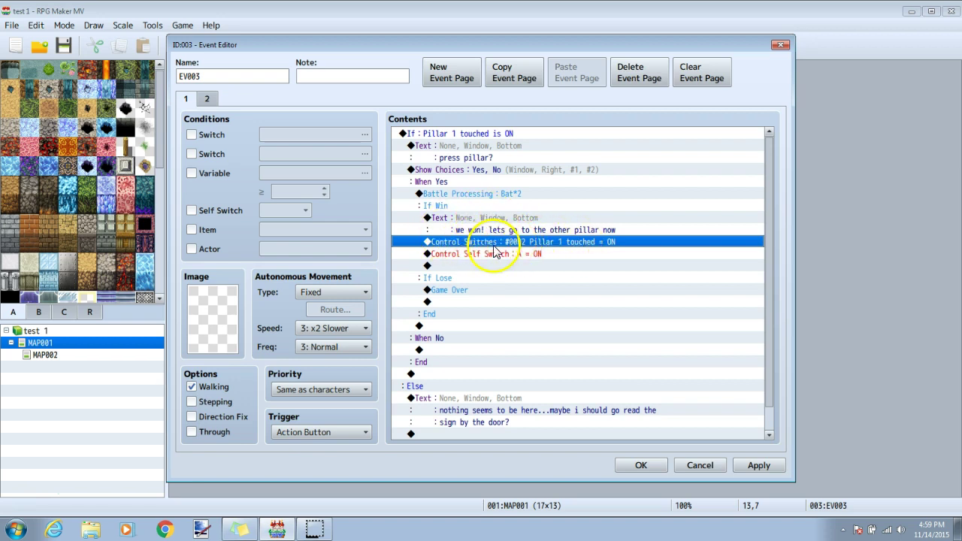
Step: Make winning turn on switch 0003 Pillar 2 Touched, then apply the event
{"action": "right_click", "coordinate": [524, 243]}
{"action": "left_click", "coordinate": [543, 262]}
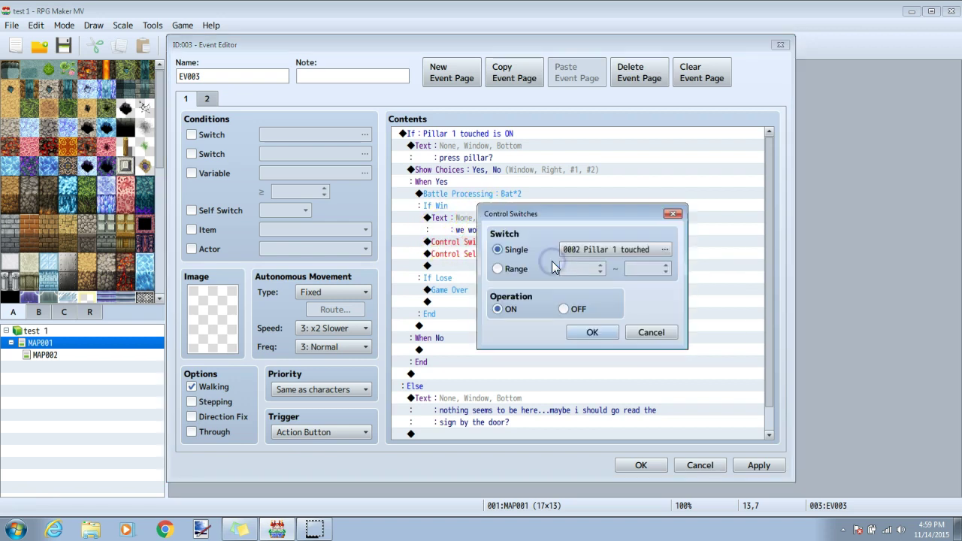
{"action": "left_click", "coordinate": [599, 252]}
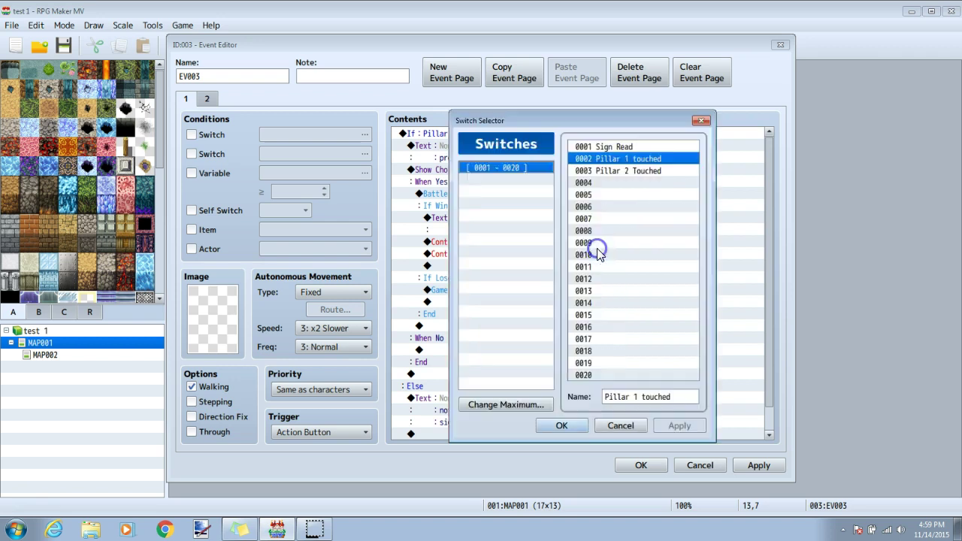
{"action": "left_click", "coordinate": [624, 170]}
{"action": "left_click", "coordinate": [561, 425]}
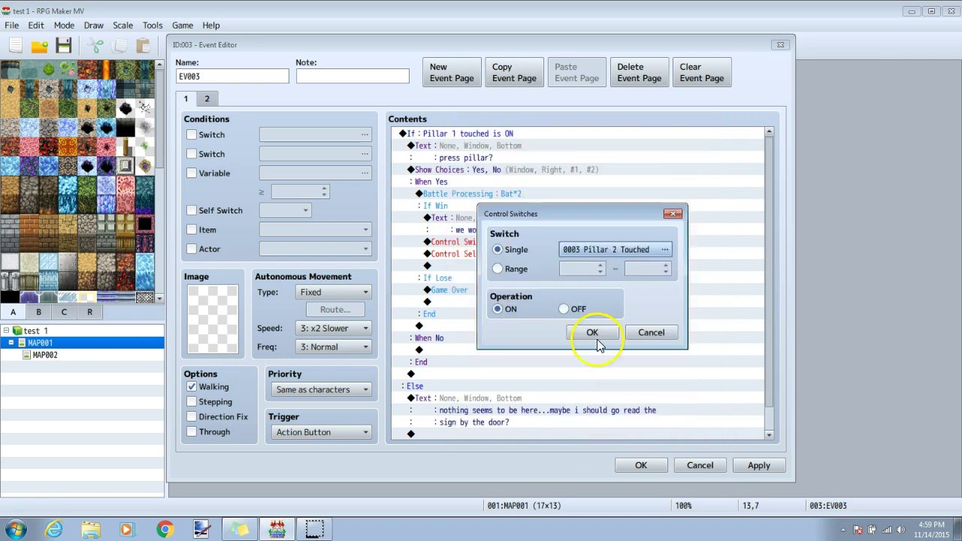
{"action": "left_click", "coordinate": [582, 333]}
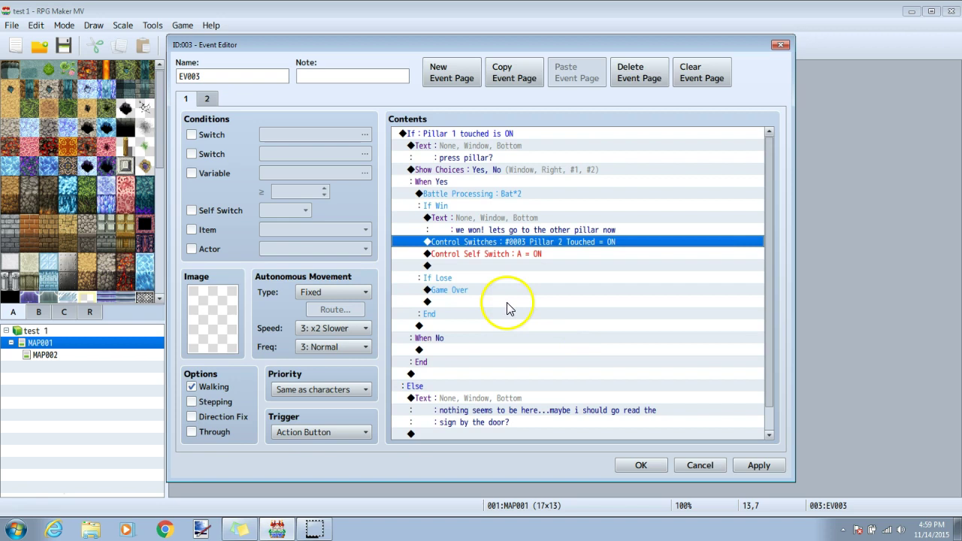
{"action": "key", "text": "ctrl+a"}
{"action": "left_click", "coordinate": [761, 465]}
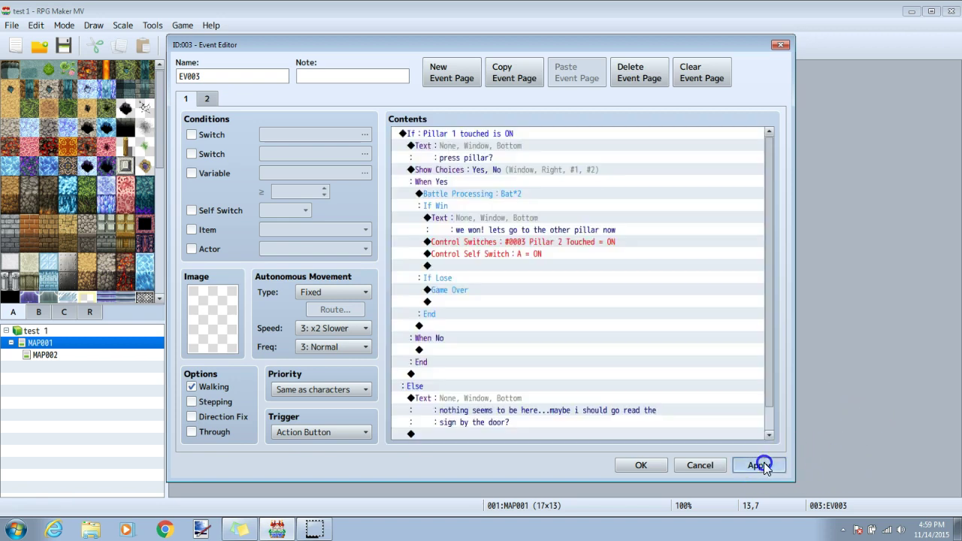
{"action": "left_click", "coordinate": [645, 466]}
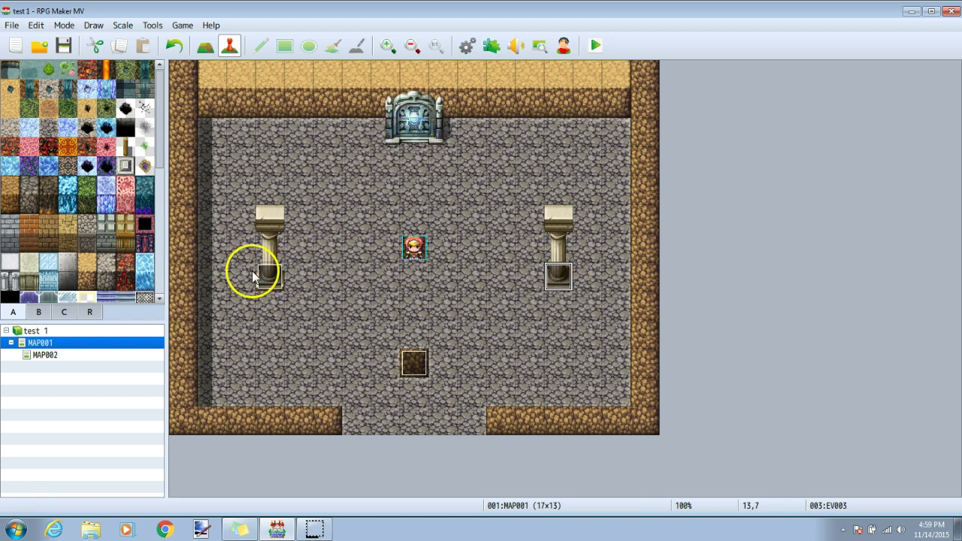
Step: Create a door event with Same as Characters priority and Player Touch trigger
{"action": "double_click", "coordinate": [415, 137]}
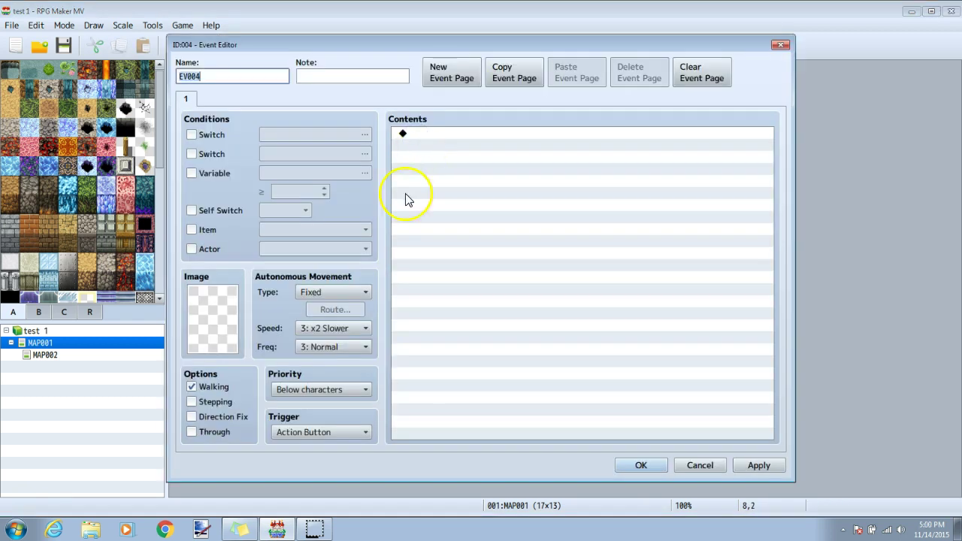
{"action": "left_click", "coordinate": [315, 390]}
{"action": "left_click", "coordinate": [326, 419]}
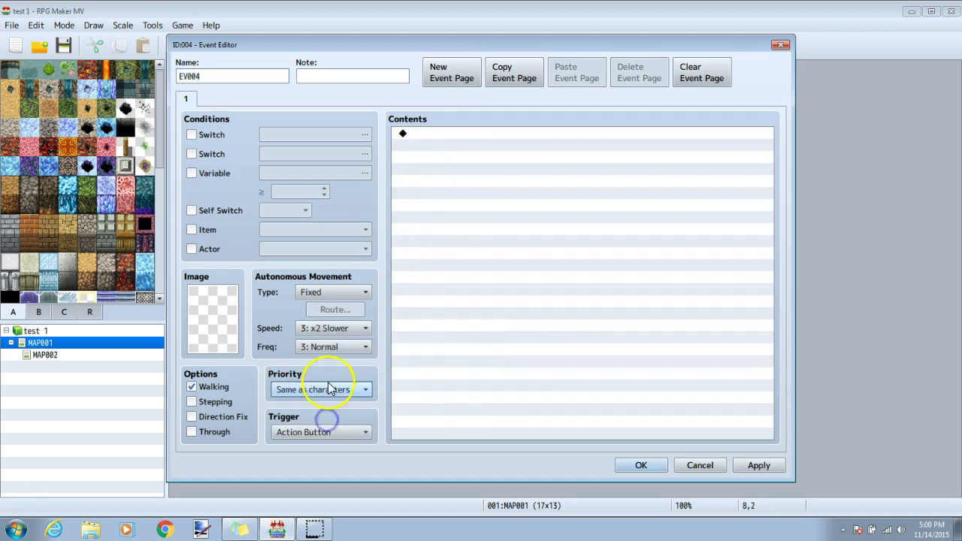
{"action": "left_click", "coordinate": [325, 426]}
{"action": "left_click", "coordinate": [320, 459]}
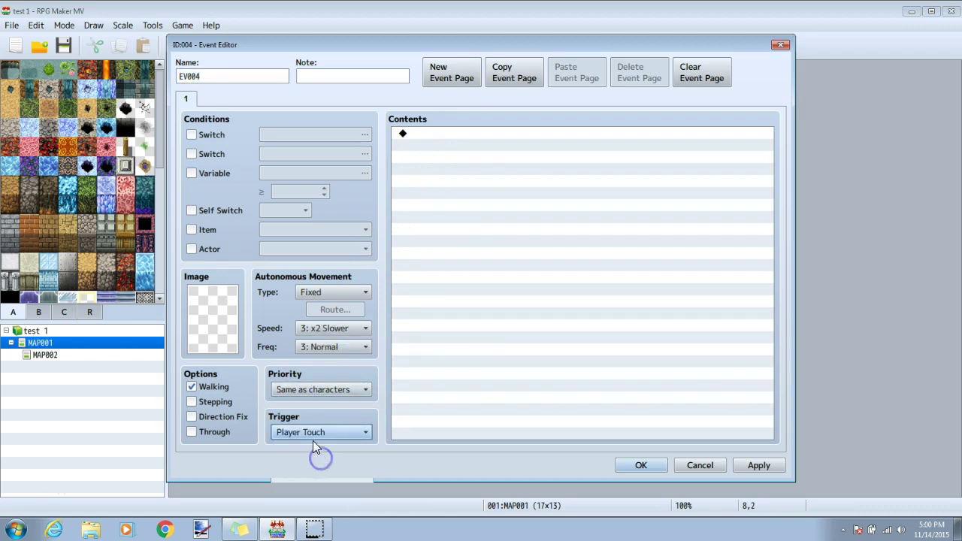
Step: Set the event's image to the dark blue orb from !Door2
{"action": "double_click", "coordinate": [211, 322]}
{"action": "left_click", "coordinate": [316, 336]}
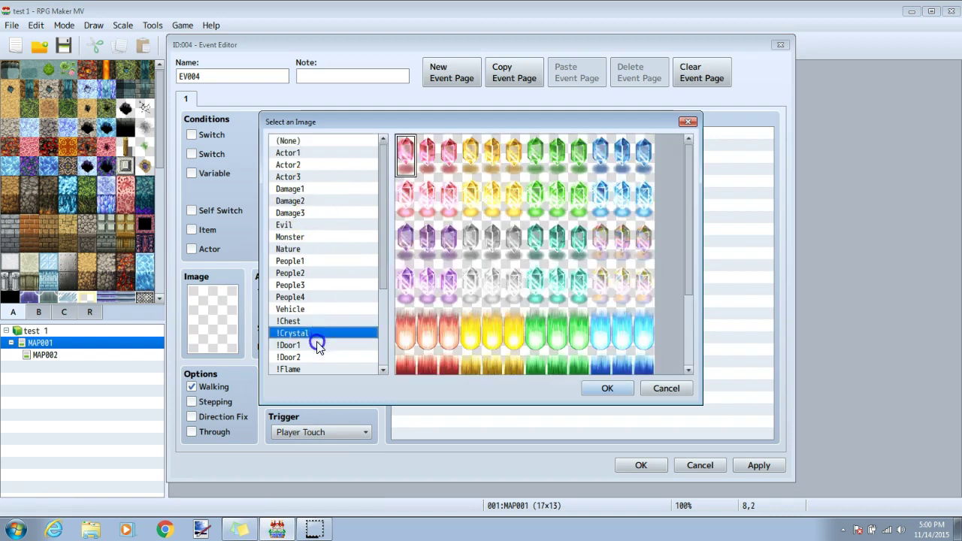
{"action": "scroll", "coordinate": [316, 345], "scroll_direction": "down", "scroll_amount": 2}
{"action": "left_click", "coordinate": [318, 328]}
{"action": "left_click", "coordinate": [320, 309]}
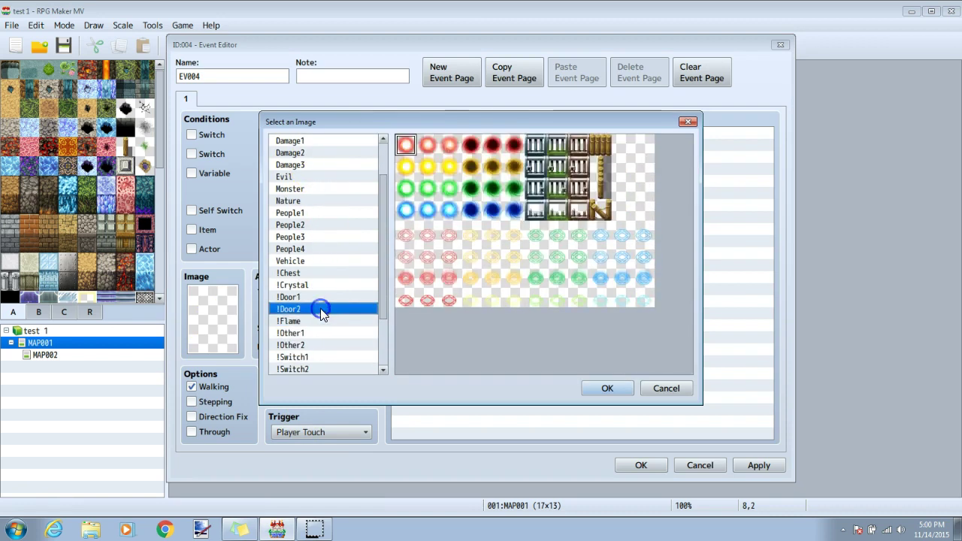
{"action": "left_click", "coordinate": [470, 211]}
{"action": "left_click", "coordinate": [605, 388]}
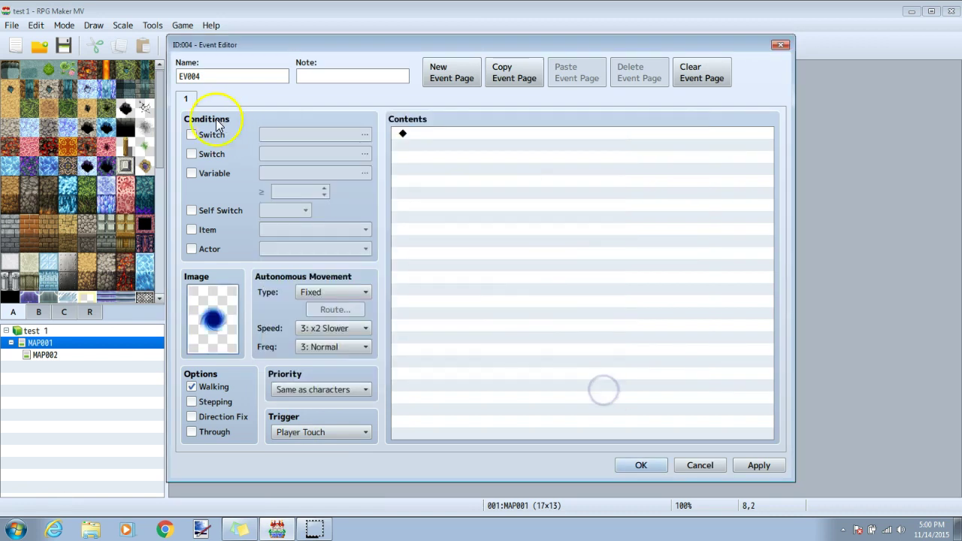
Step: Require switch 0003 Pillar 2 Touched for the portal page to appear
{"action": "left_click", "coordinate": [192, 134]}
{"action": "left_click", "coordinate": [303, 134]}
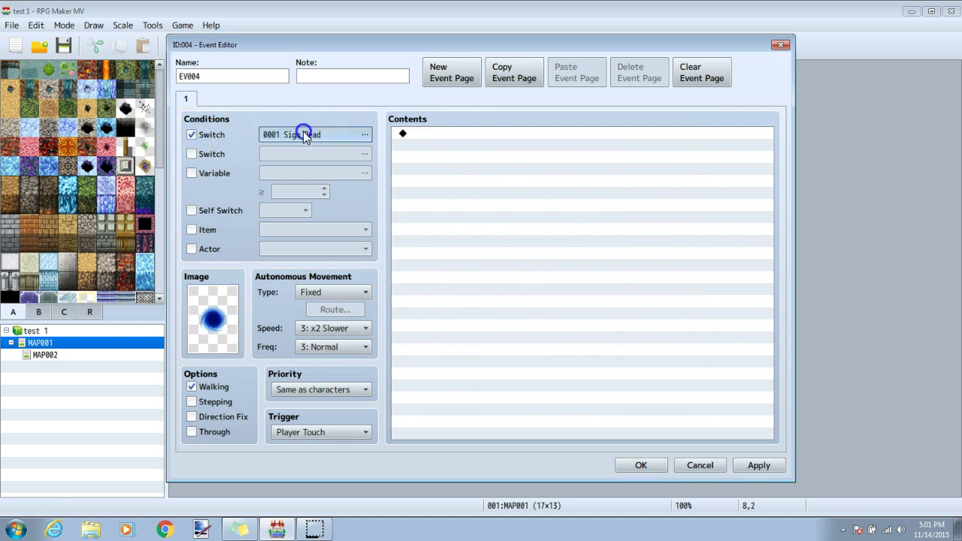
{"action": "left_click", "coordinate": [535, 155]}
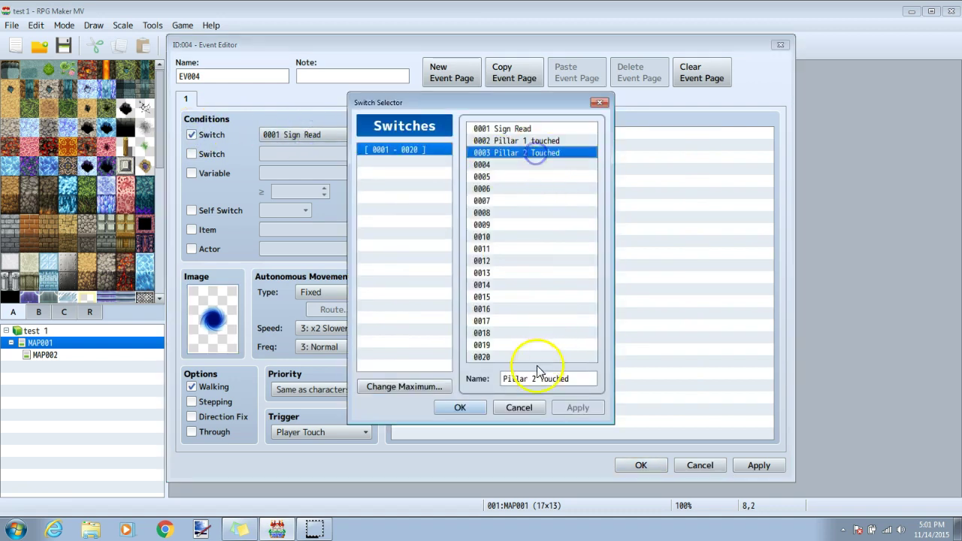
{"action": "left_click", "coordinate": [460, 407]}
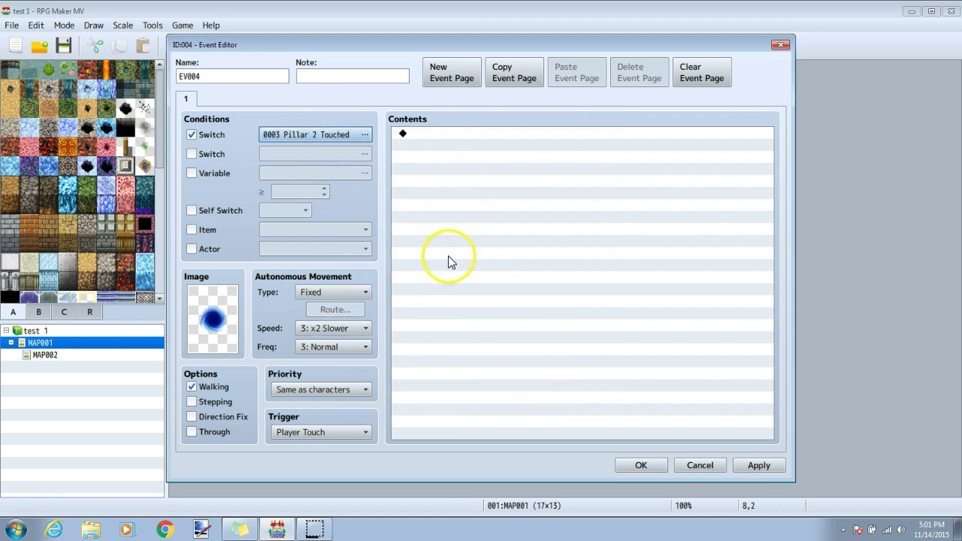
Step: Add a Transfer Player command to MAP002 (8,6) and apply the portal event
{"action": "double_click", "coordinate": [422, 134]}
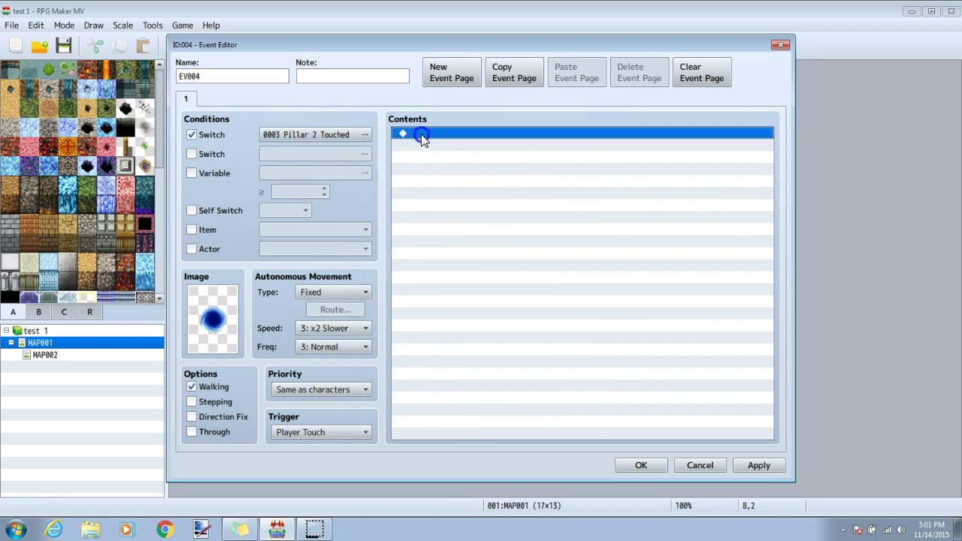
{"action": "left_click", "coordinate": [461, 104]}
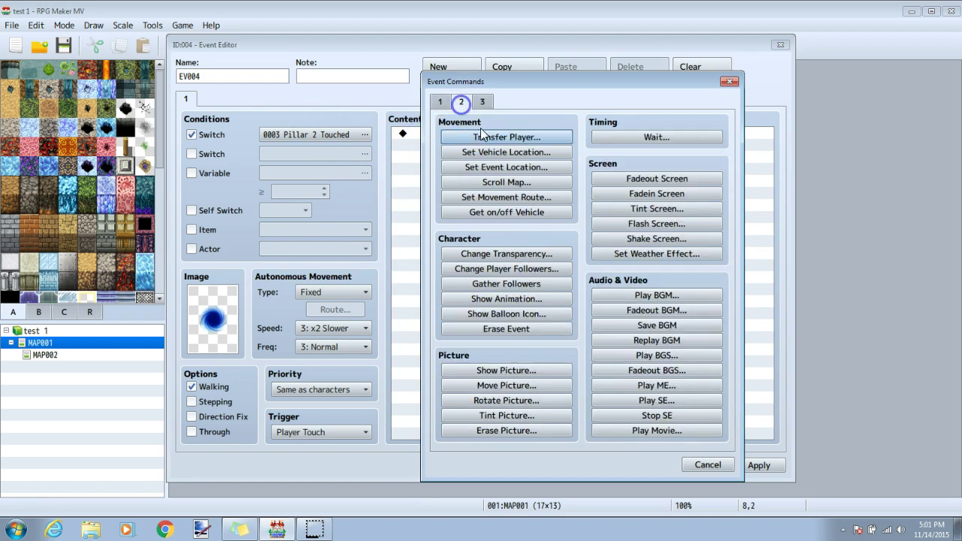
{"action": "left_click", "coordinate": [487, 137]}
{"action": "left_click", "coordinate": [532, 233]}
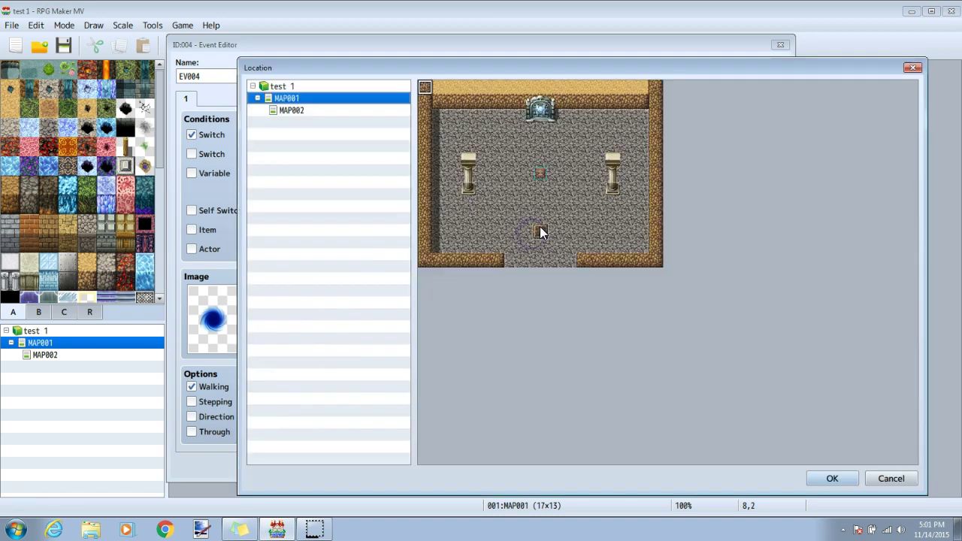
{"action": "left_click", "coordinate": [300, 117]}
{"action": "left_click", "coordinate": [541, 176]}
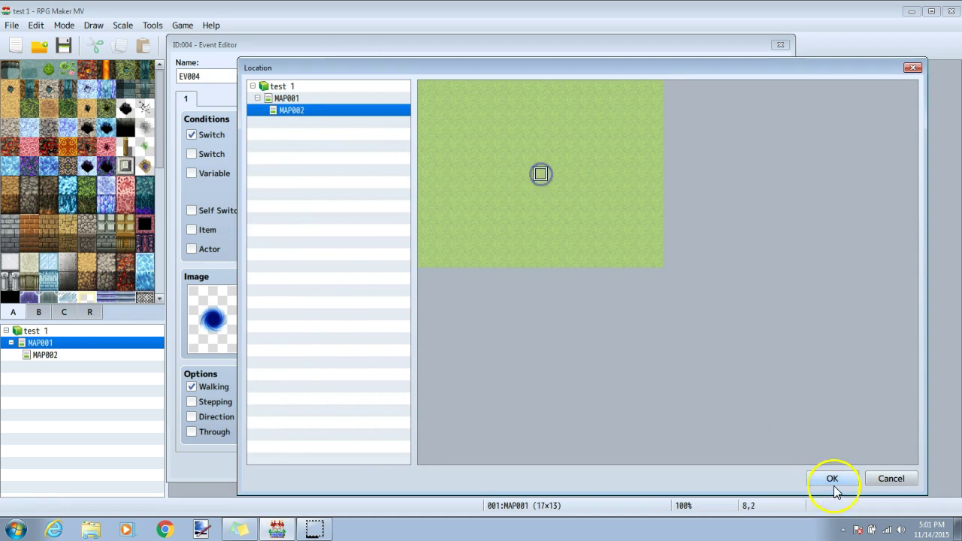
{"action": "left_click", "coordinate": [835, 478]}
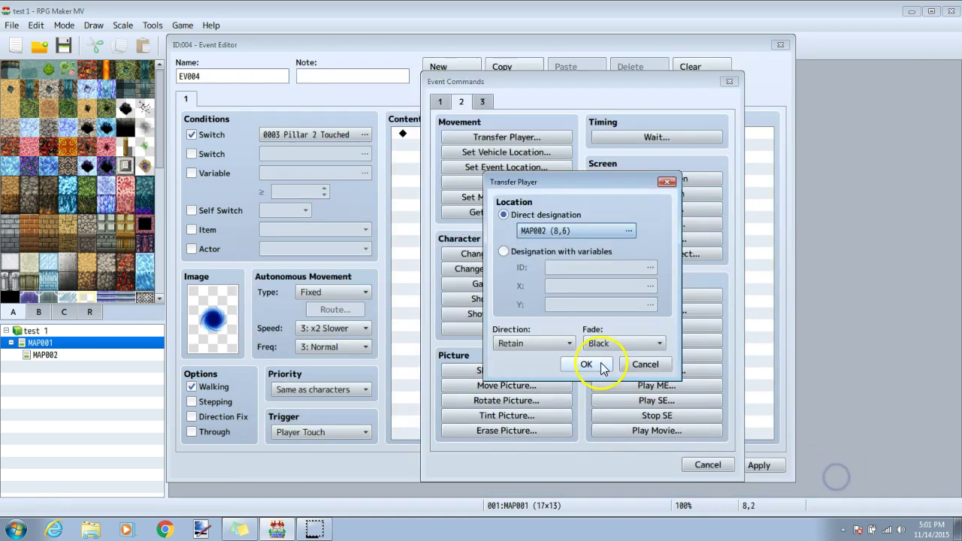
{"action": "left_click", "coordinate": [592, 366]}
{"action": "left_click", "coordinate": [759, 466]}
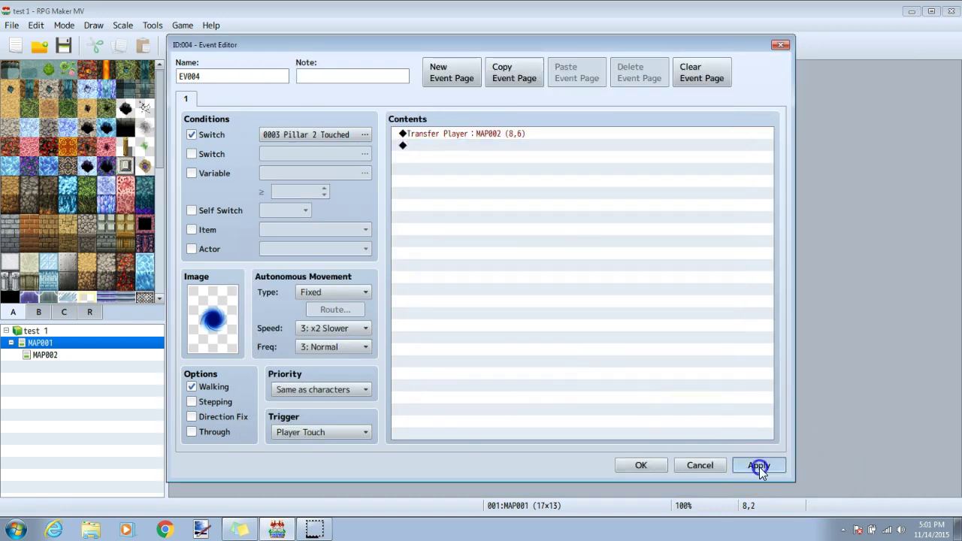
{"action": "left_click", "coordinate": [643, 466]}
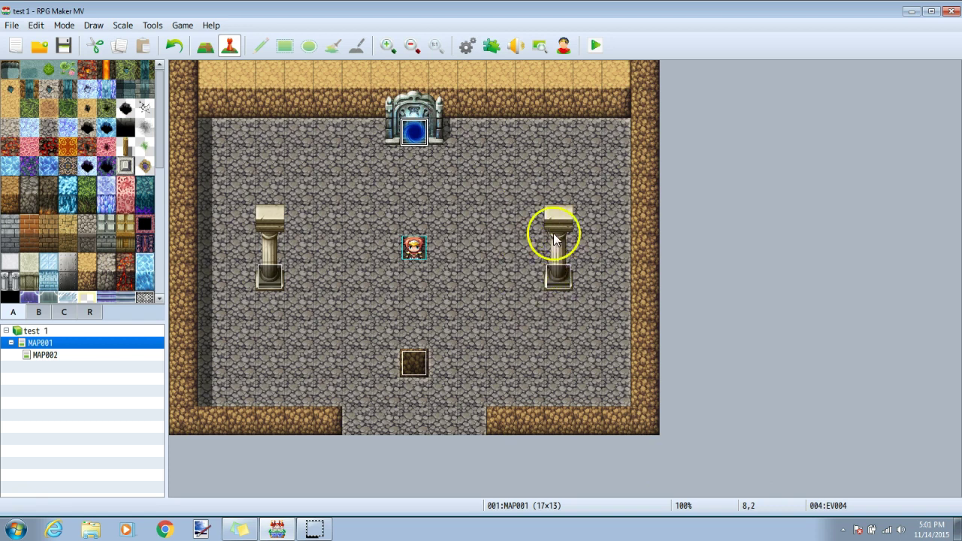
Step: Change the right pillar's win text to 'wew! we won...is that a portal i see?' and apply
{"action": "double_click", "coordinate": [563, 276]}
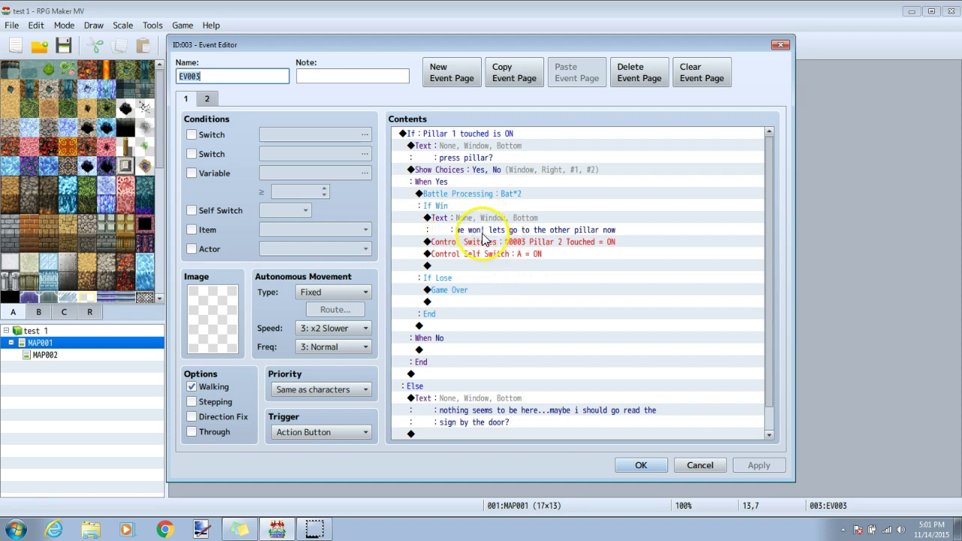
{"action": "right_click", "coordinate": [482, 226]}
{"action": "left_click", "coordinate": [496, 239]}
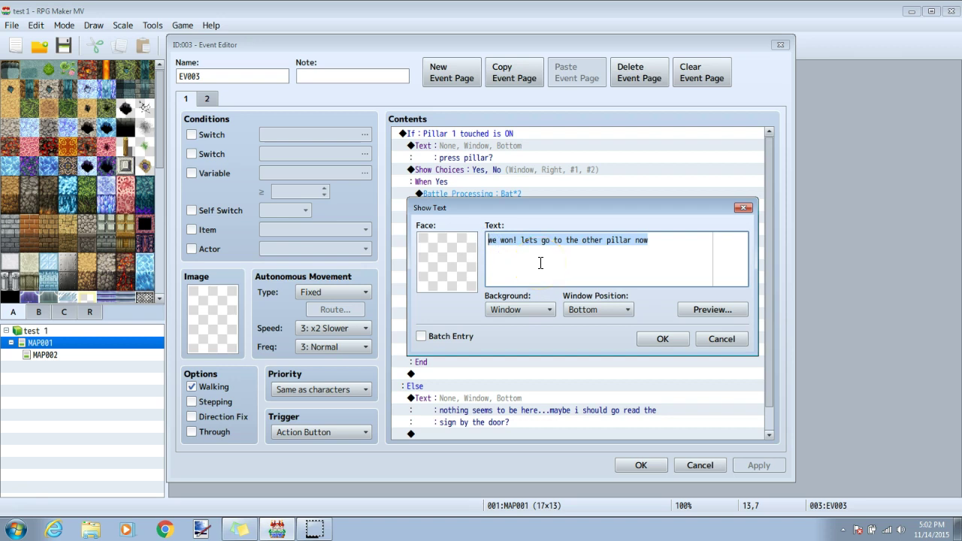
{"action": "type", "text": "wew! we won...is that"}
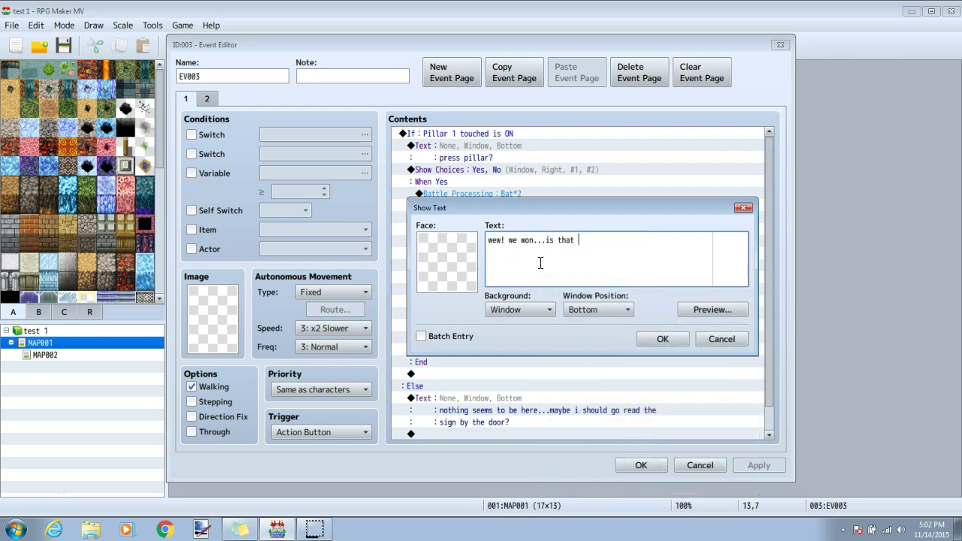
{"action": "left_click", "coordinate": [662, 339]}
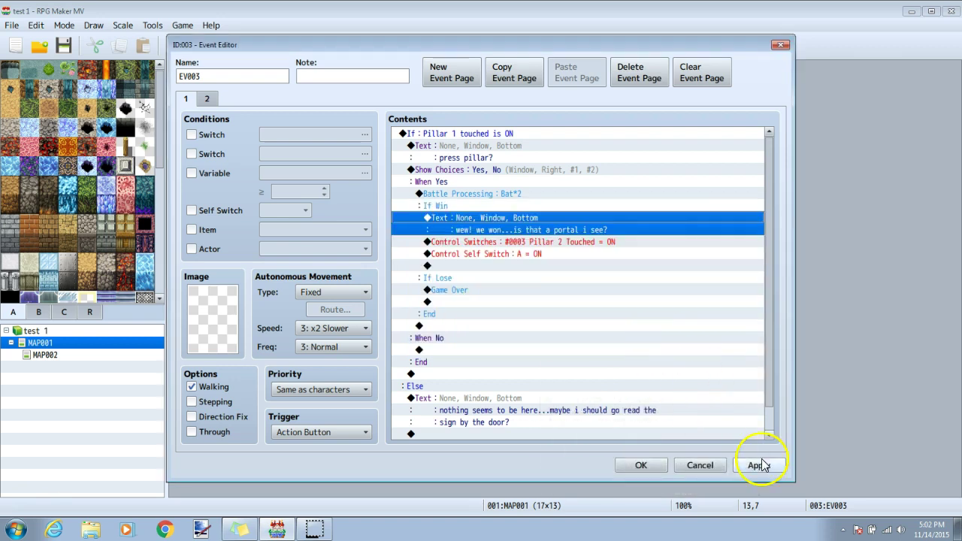
{"action": "left_click", "coordinate": [761, 466]}
{"action": "left_click", "coordinate": [640, 466]}
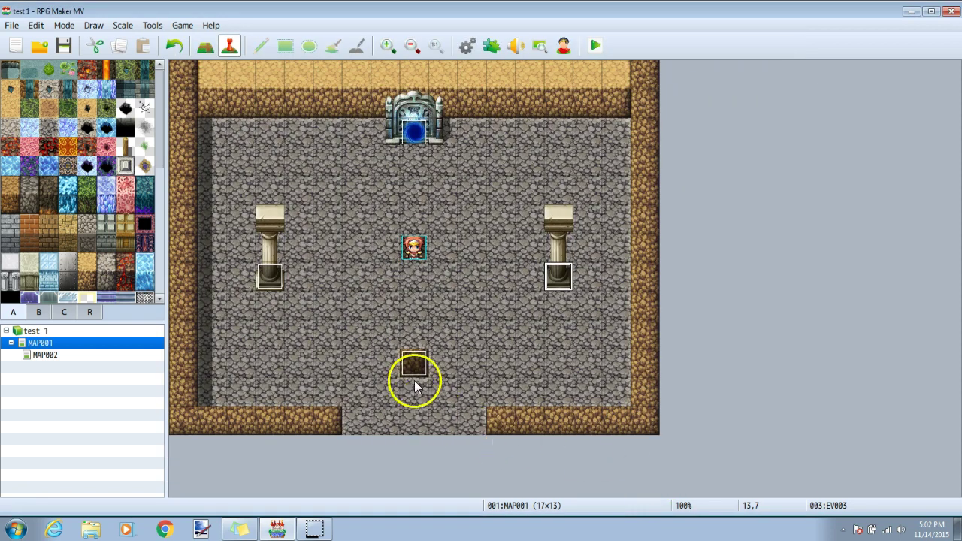
Step: Add a second sign page conditioned on Pillar 2 Touched with Same as Characters priority
{"action": "left_click", "coordinate": [414, 372]}
{"action": "double_click", "coordinate": [414, 367]}
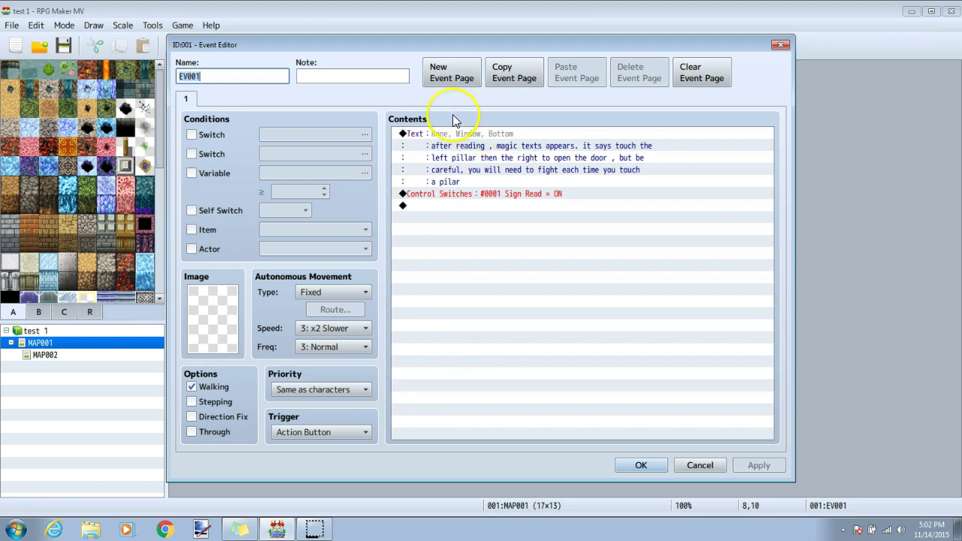
{"action": "left_click", "coordinate": [456, 82]}
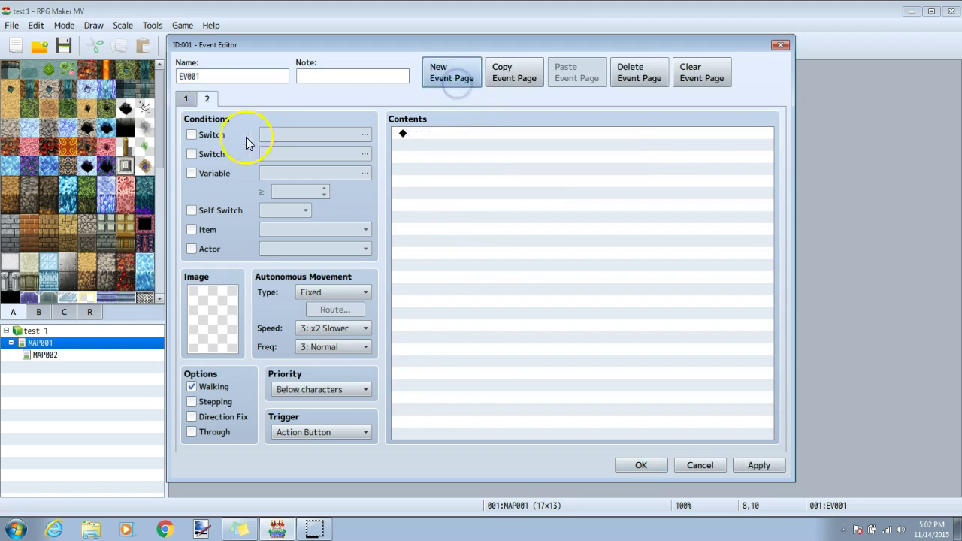
{"action": "left_click", "coordinate": [209, 99]}
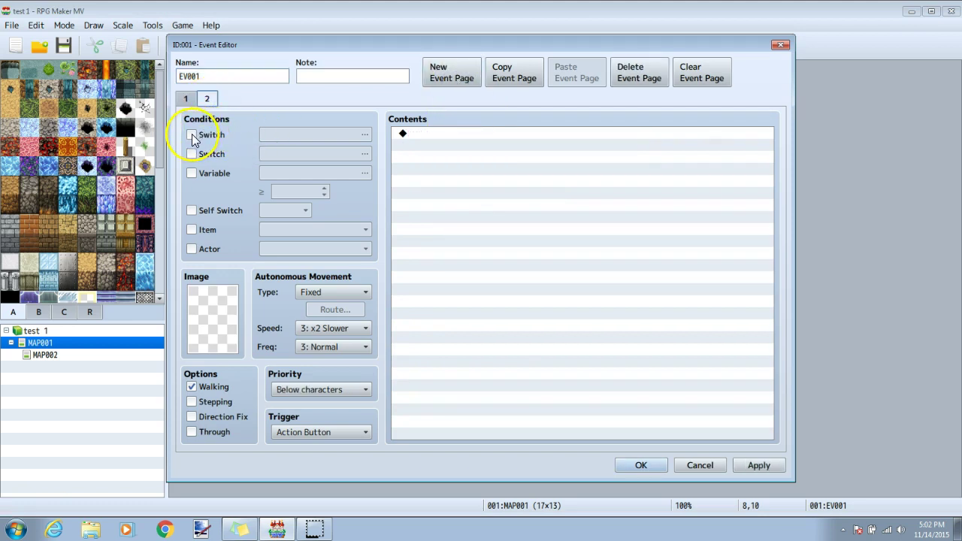
{"action": "left_click", "coordinate": [191, 133]}
{"action": "left_click", "coordinate": [310, 135]}
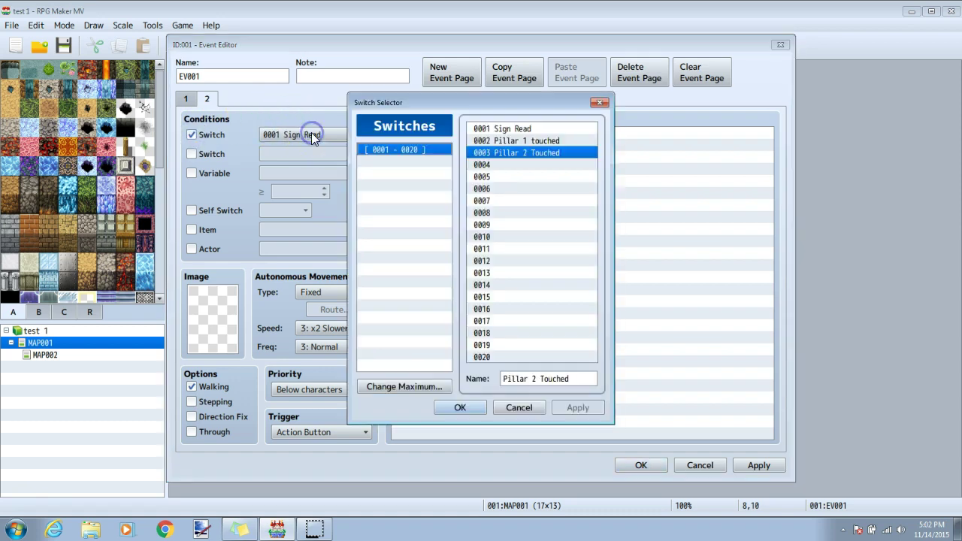
{"action": "left_click", "coordinate": [521, 154]}
{"action": "left_click", "coordinate": [466, 406]}
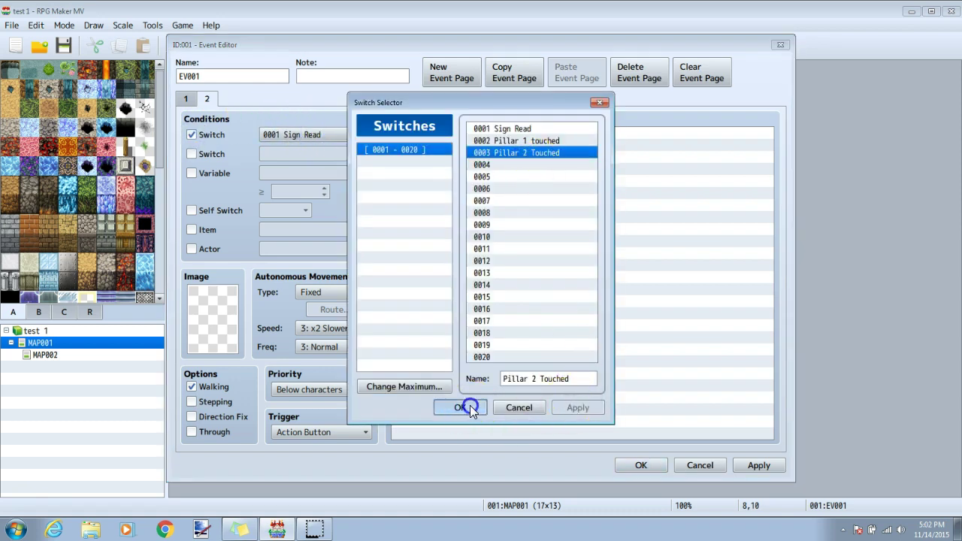
{"action": "left_click", "coordinate": [329, 390]}
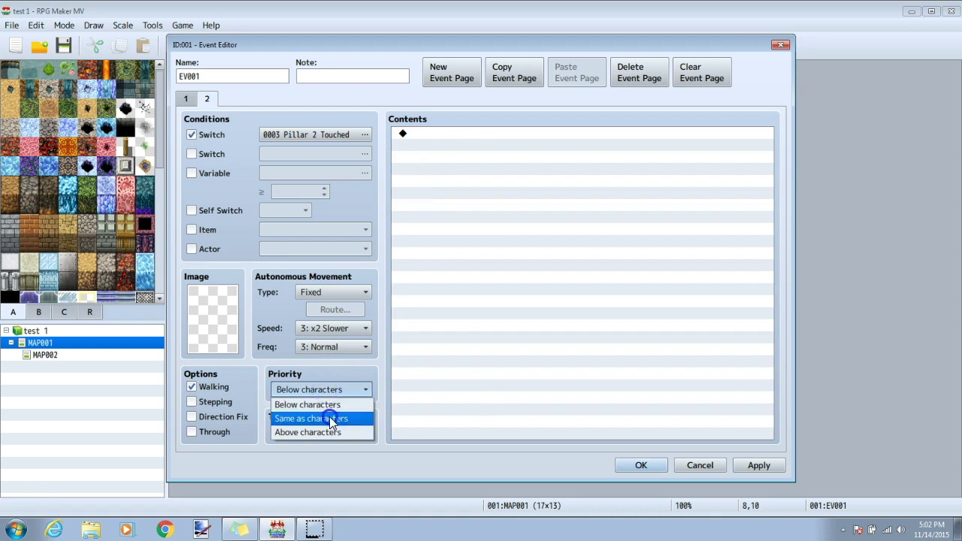
{"action": "left_click", "coordinate": [329, 418]}
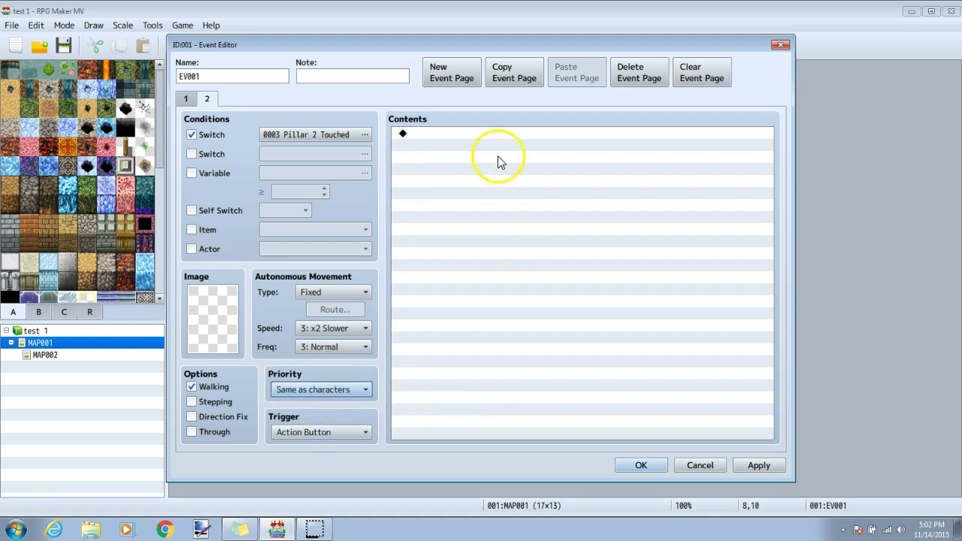
Step: Add a Show Text message ending 'o do here' to the new page and close the event
{"action": "double_click", "coordinate": [439, 135]}
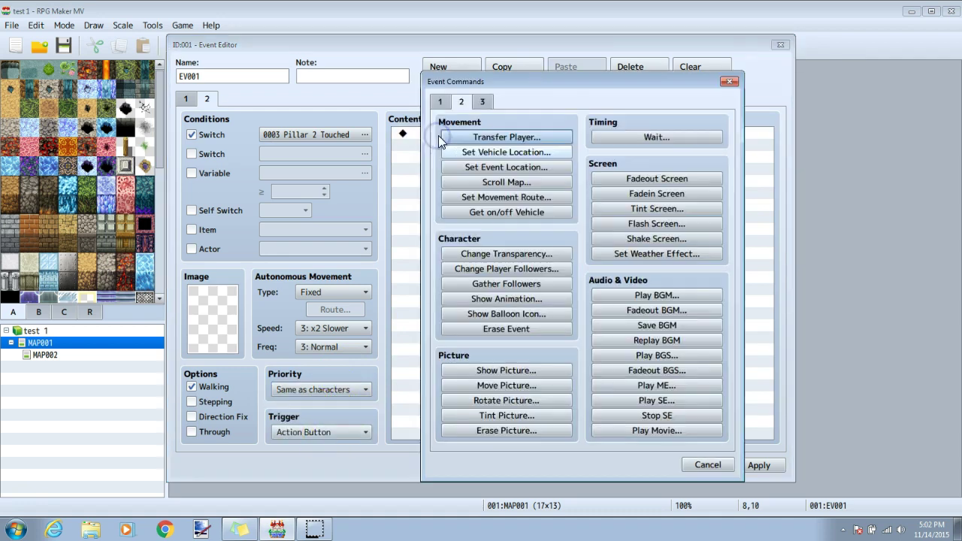
{"action": "left_click", "coordinate": [440, 102]}
{"action": "left_click", "coordinate": [499, 137]}
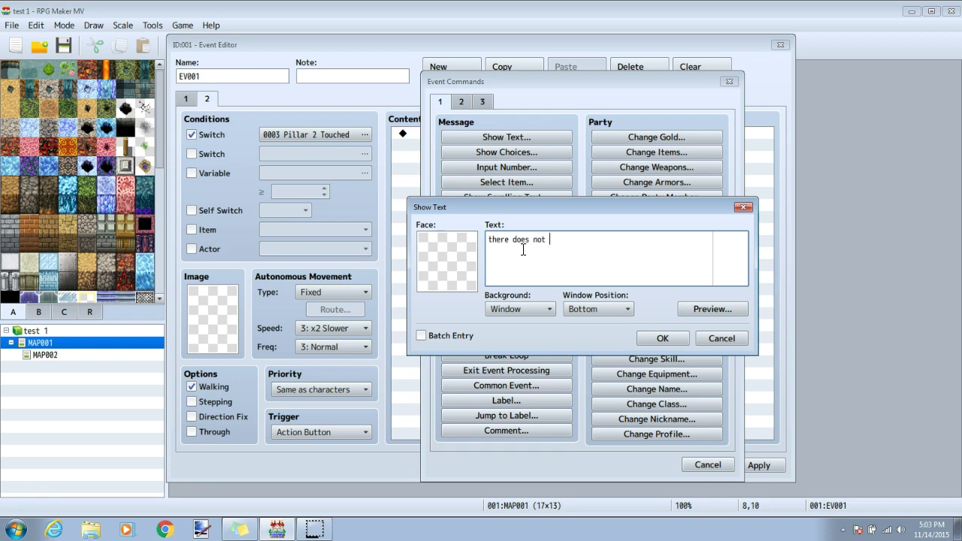
{"action": "type", "text": "o do here"}
{"action": "left_click", "coordinate": [662, 339]}
{"action": "left_click", "coordinate": [662, 466]}
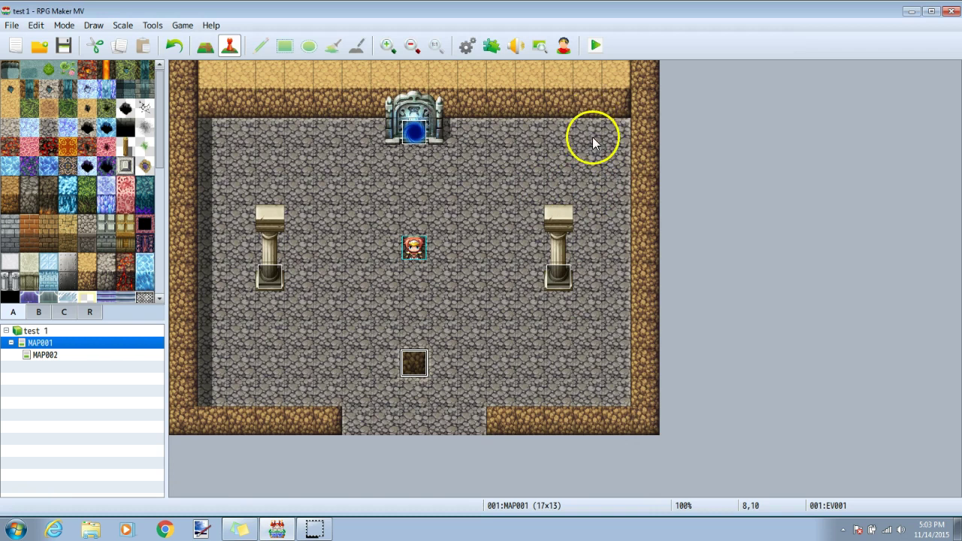
Step: Save the project, start a playtest with a new game, and walk left
{"action": "left_click", "coordinate": [594, 46]}
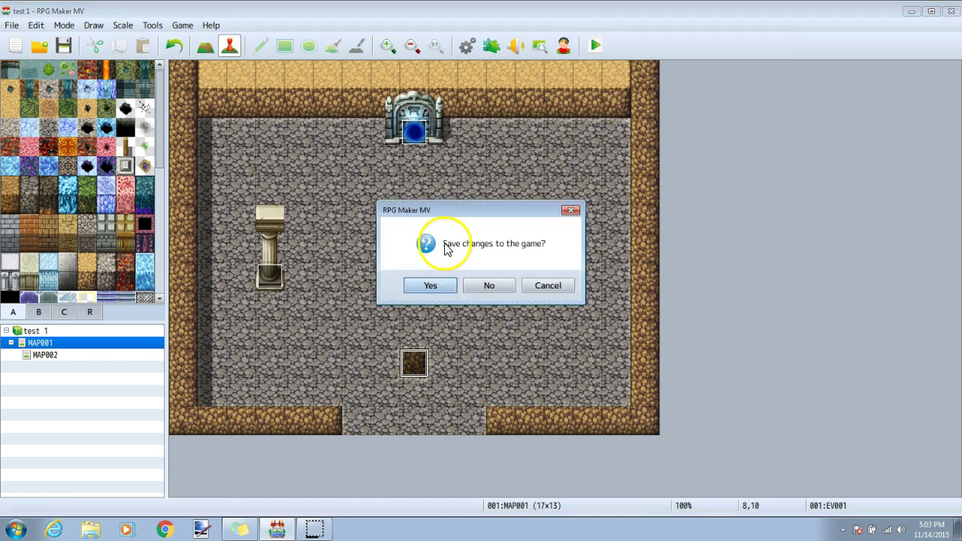
{"action": "left_click", "coordinate": [439, 287]}
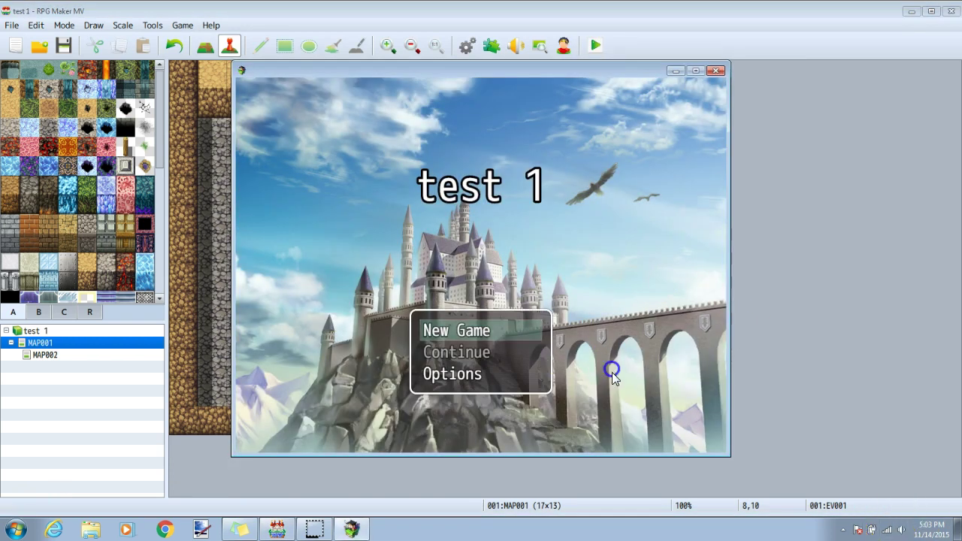
{"action": "key", "text": "Return"}
{"action": "key", "text": "Left"}
{"action": "key", "text": "Down"}
{"action": "key", "text": "Left"}
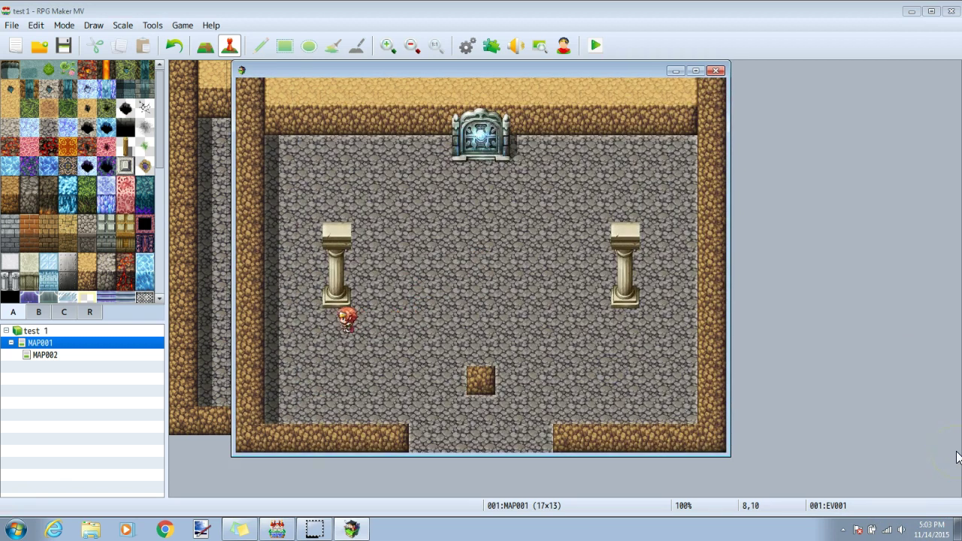
Step: Walk the hero to the right pillar and examine it
{"action": "key", "text": "Return"}
{"action": "key", "text": "Right"}
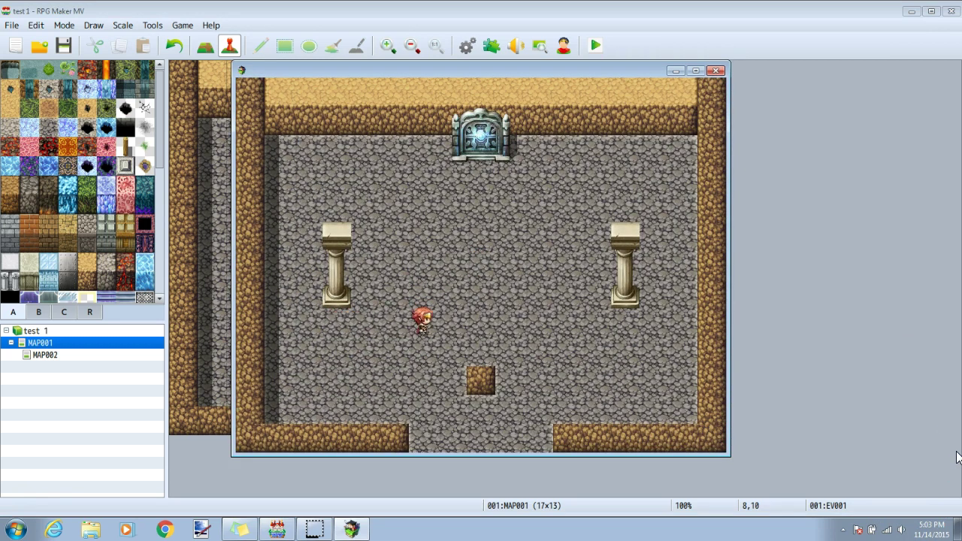
{"action": "key", "text": "Right"}
{"action": "key", "text": "Up"}
{"action": "key", "text": "Return"}
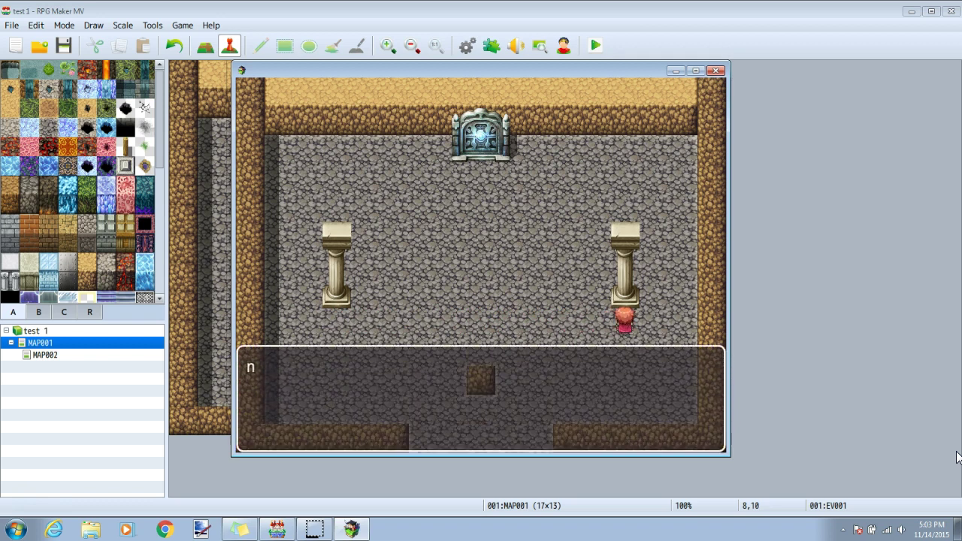
{"action": "key", "text": "Left"}
{"action": "key", "text": "Up"}
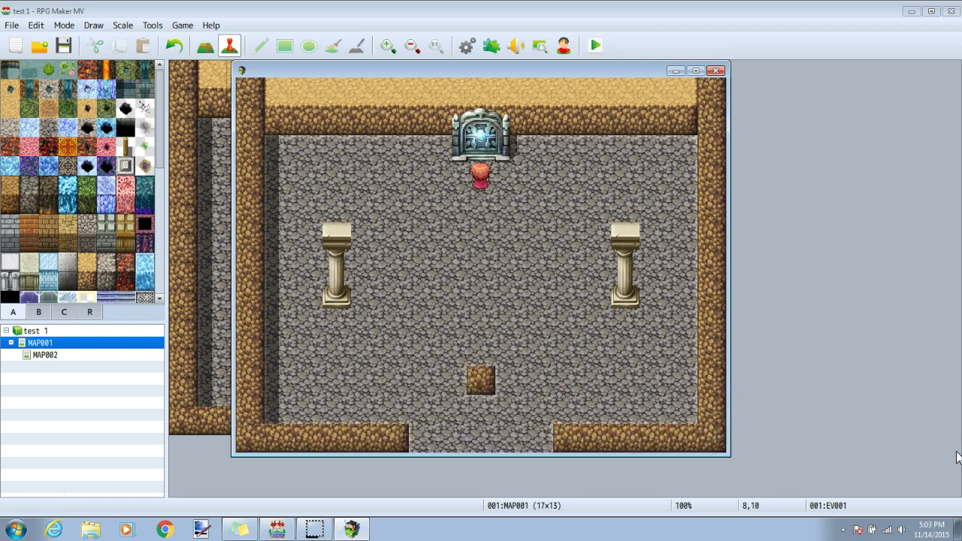
Step: Walk below the floor sign and read its magic text
{"action": "key", "text": "Down"}
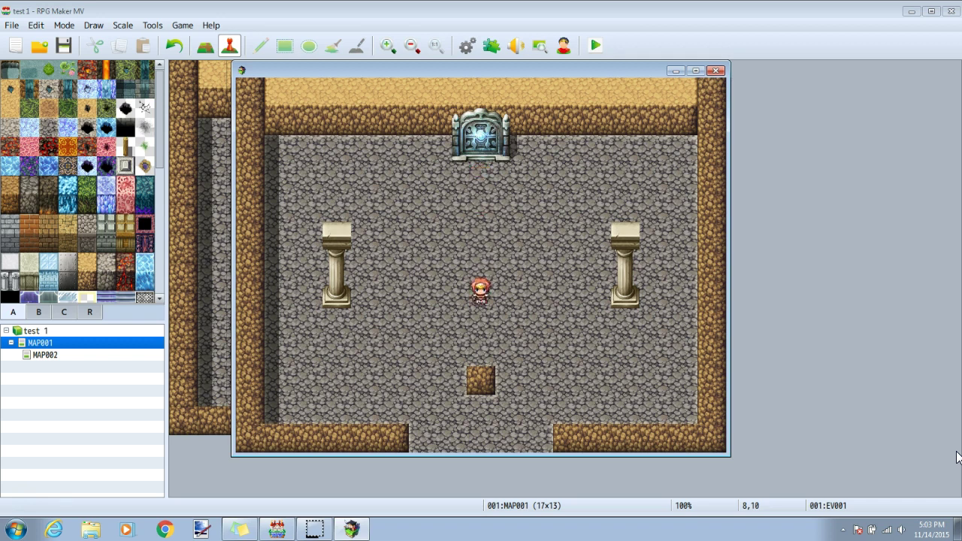
{"action": "key", "text": "Left"}
{"action": "key", "text": "Down"}
{"action": "key", "text": "Right"}
{"action": "key", "text": "Return"}
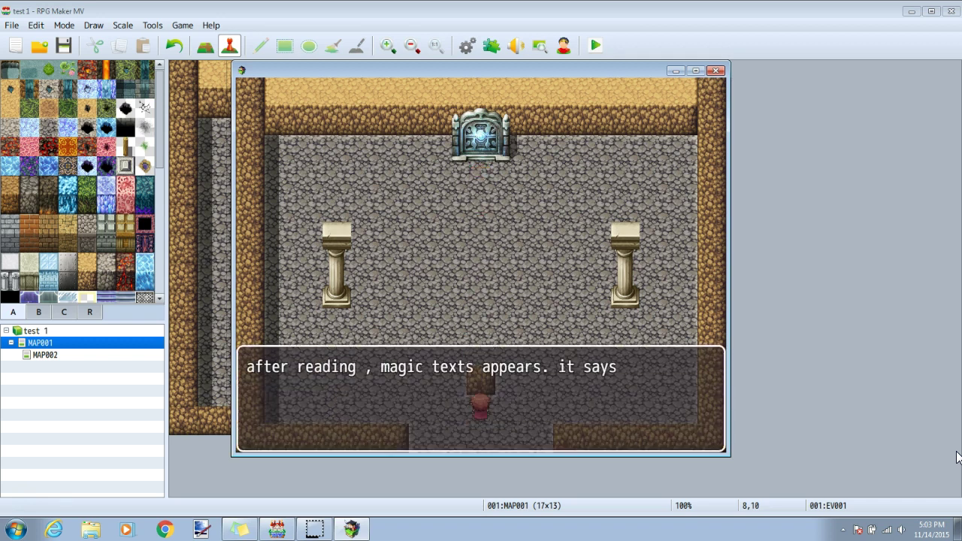
{"action": "key", "text": "Return"}
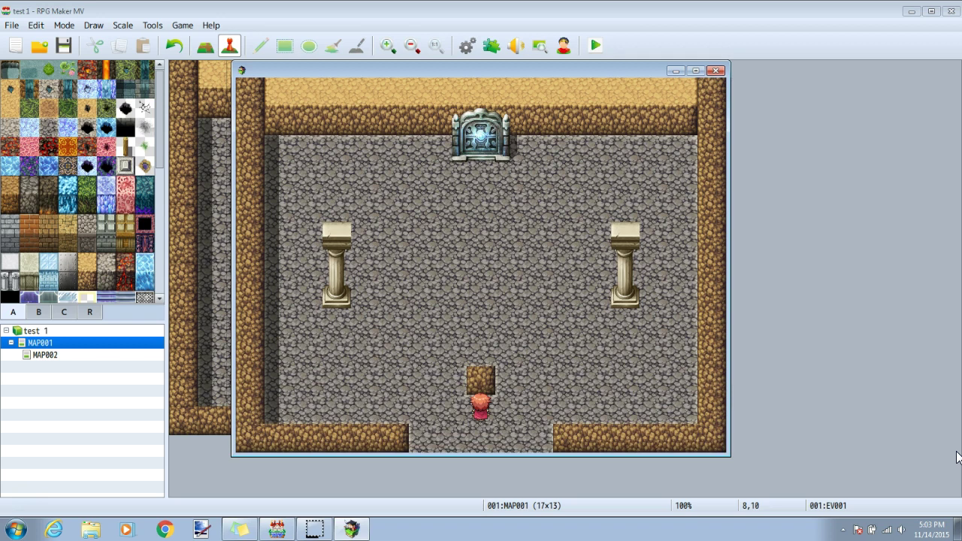
{"action": "key", "text": "Return"}
{"action": "key", "text": "Return"}
Step: Examine the right pillar again, then walk back across toward the left pillar
{"action": "key", "text": "Right"}
{"action": "key", "text": "Right"}
{"action": "key", "text": "Right"}
{"action": "key", "text": "Up"}
{"action": "key", "text": "Up"}
{"action": "key", "text": "Up"}
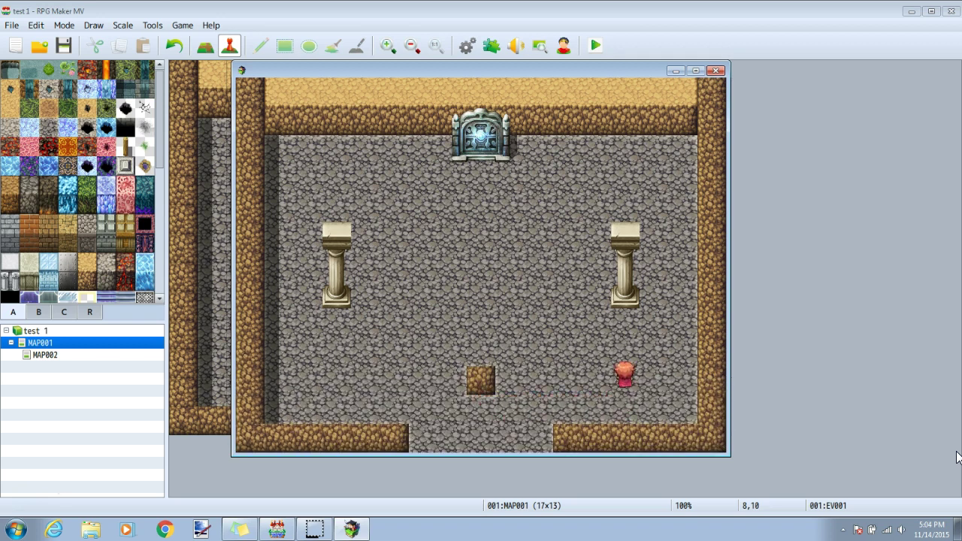
{"action": "key", "text": "Return"}
{"action": "key", "text": "Return"}
{"action": "key", "text": "Left"}
{"action": "key", "text": "Left"}
{"action": "key", "text": "Left"}
{"action": "key", "text": "Left"}
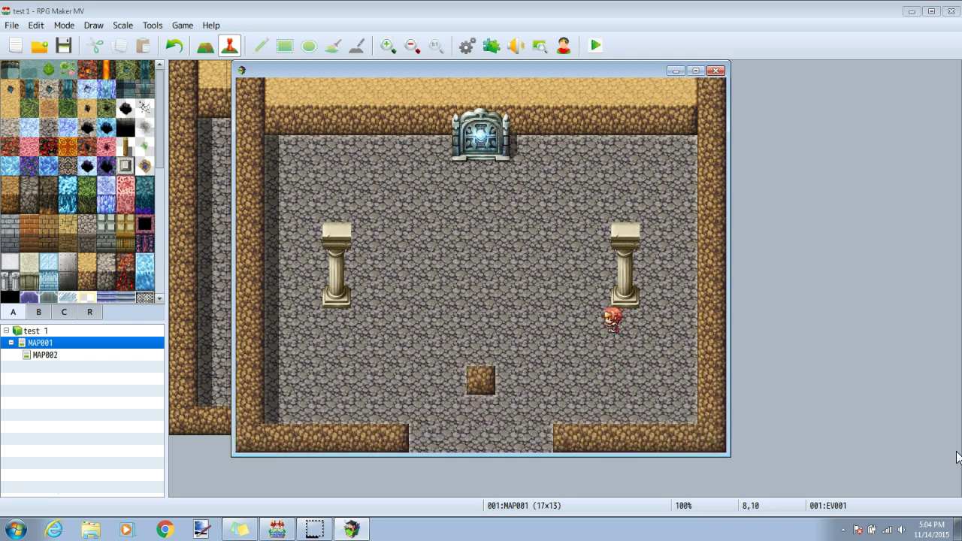
{"action": "key", "text": "Up"}
{"action": "key", "text": "Up"}
{"action": "key", "text": "Up"}
{"action": "key", "text": "Up"}
{"action": "key", "text": "Up"}
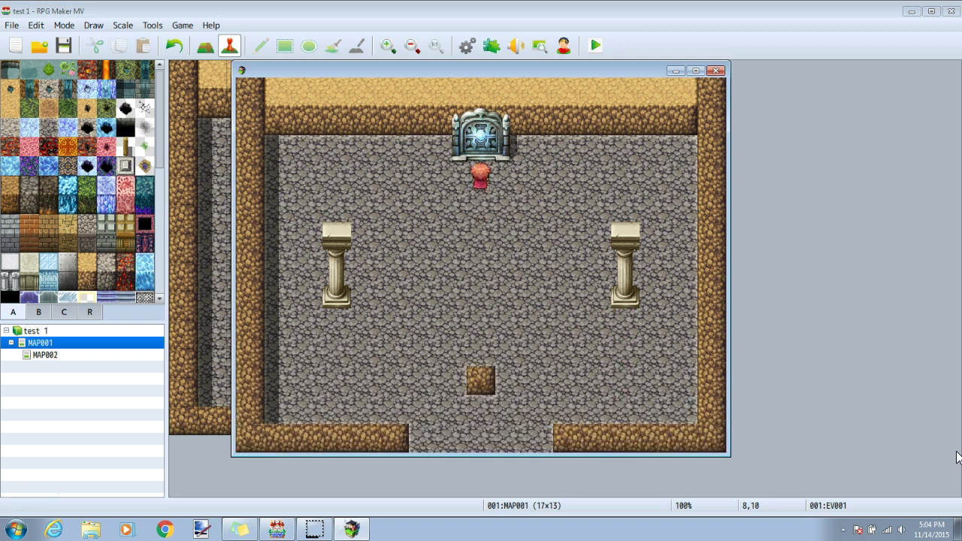
{"action": "key", "text": "Left"}
{"action": "key", "text": "Left"}
{"action": "key", "text": "Down"}
{"action": "key", "text": "Down"}
{"action": "key", "text": "Down"}
{"action": "key", "text": "Down"}
Step: Press the left pillar, accept, and defeat the bats with Spark
{"action": "key", "text": "Down"}
{"action": "key", "text": "Left"}
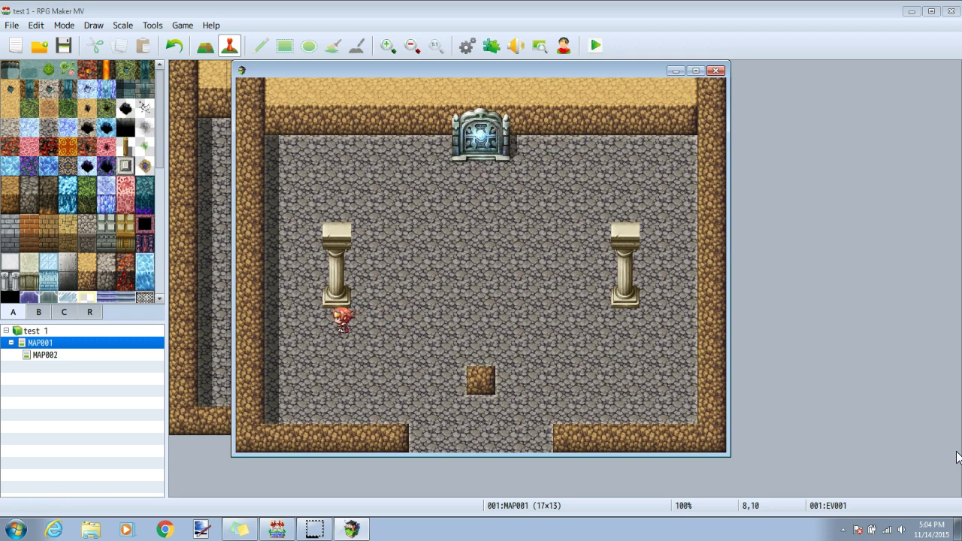
{"action": "key", "text": "Up"}
{"action": "key", "text": "Return"}
{"action": "key", "text": "Down"}
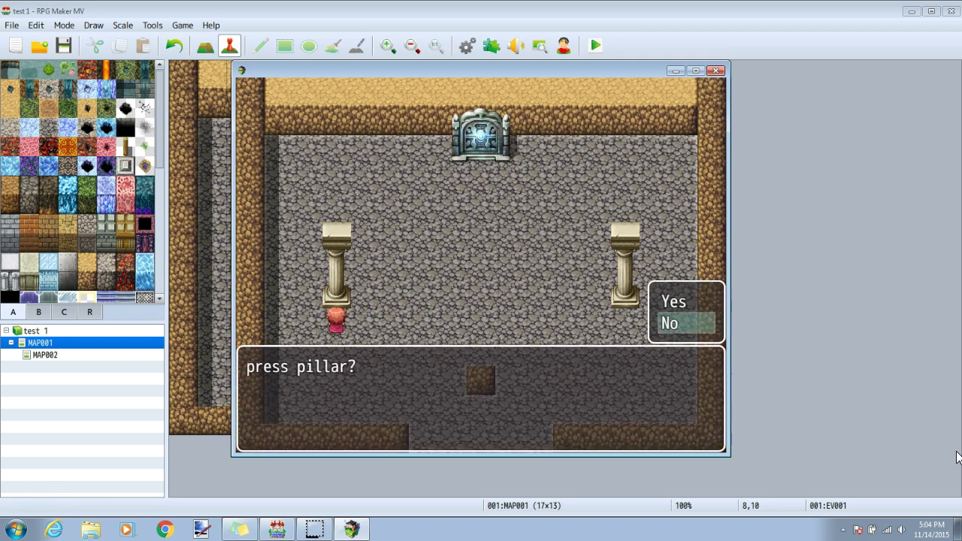
{"action": "key", "text": "Return"}
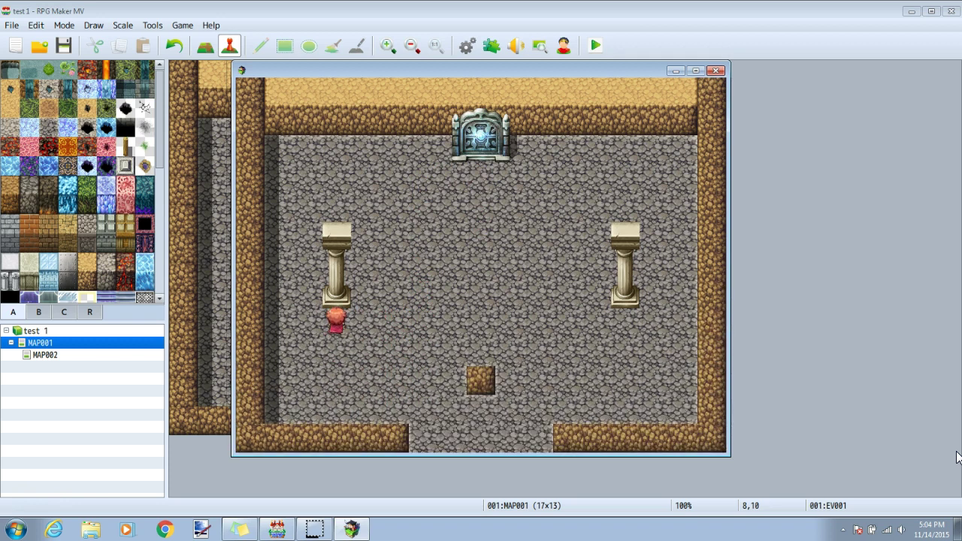
{"action": "key", "text": "Return"}
{"action": "key", "text": "Return"}
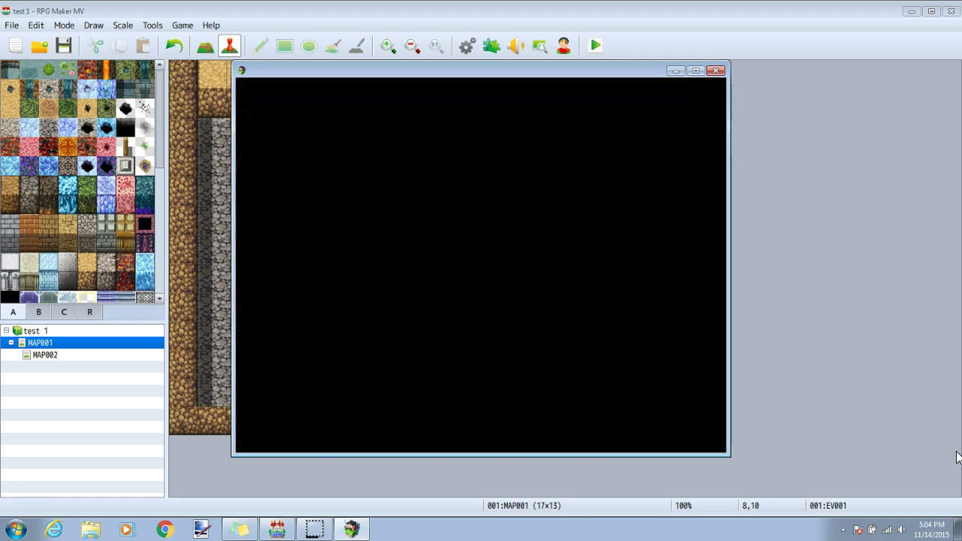
{"action": "key", "text": "Return"}
{"action": "key", "text": "Return"}
{"action": "key", "text": "Return"}
{"action": "key", "text": "Return"}
{"action": "key", "text": "Return"}
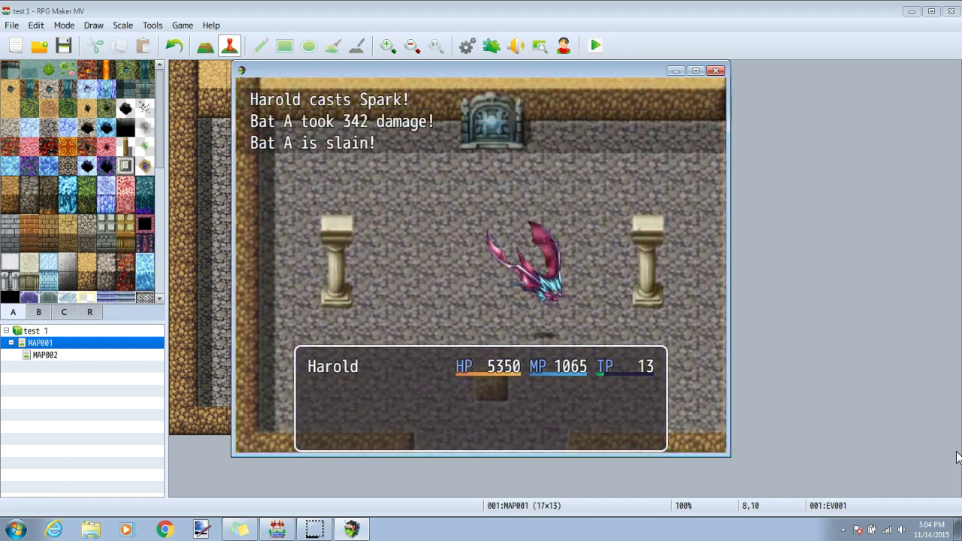
{"action": "key", "text": "Return"}
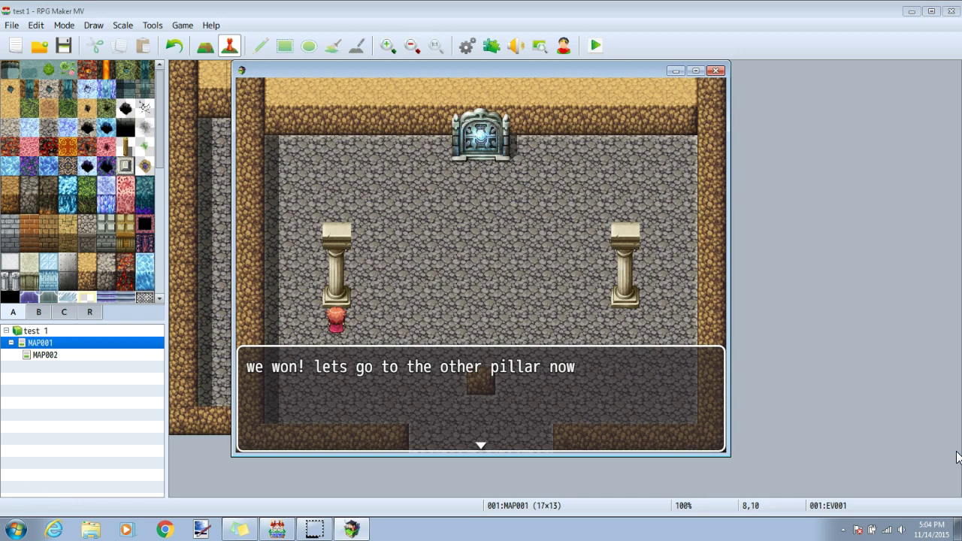
{"action": "key", "text": "Return"}
{"action": "key", "text": "Return"}
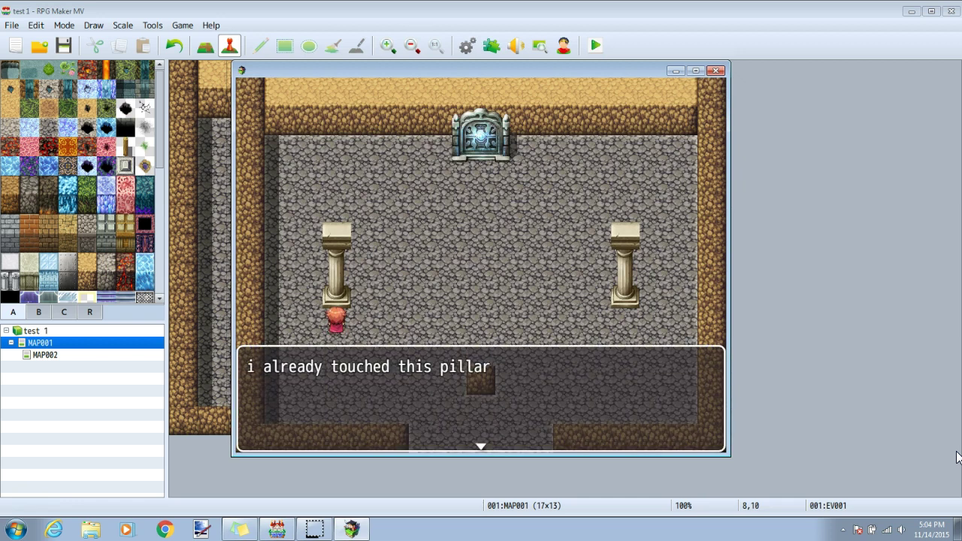
Step: Reread the floor sign and walk the hero below the right pillar
{"action": "key", "text": "Return"}
{"action": "key", "text": "Down"}
{"action": "key", "text": "Right"}
{"action": "key", "text": "Right"}
{"action": "key", "text": "Right"}
{"action": "key", "text": "Right"}
{"action": "key", "text": "Right"}
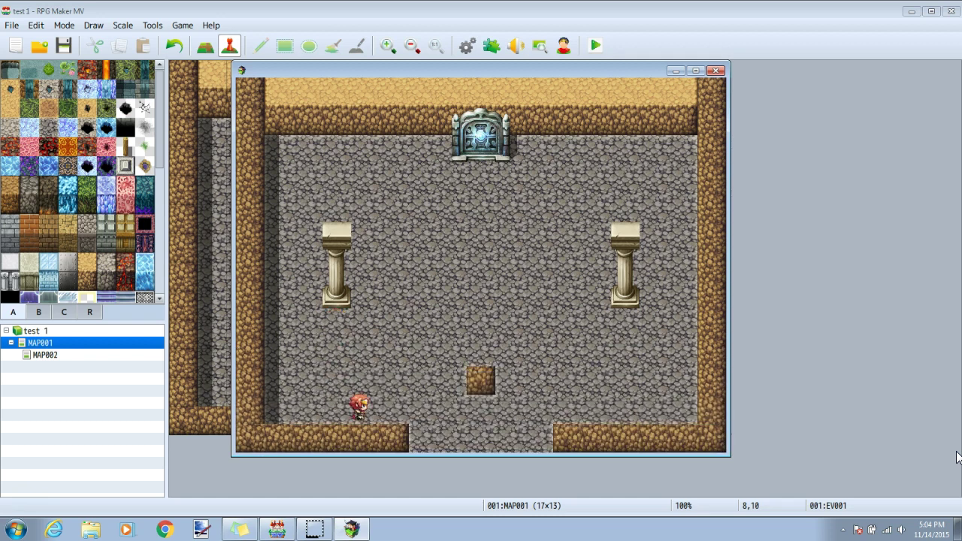
{"action": "key", "text": "Return"}
{"action": "key", "text": "Left"}
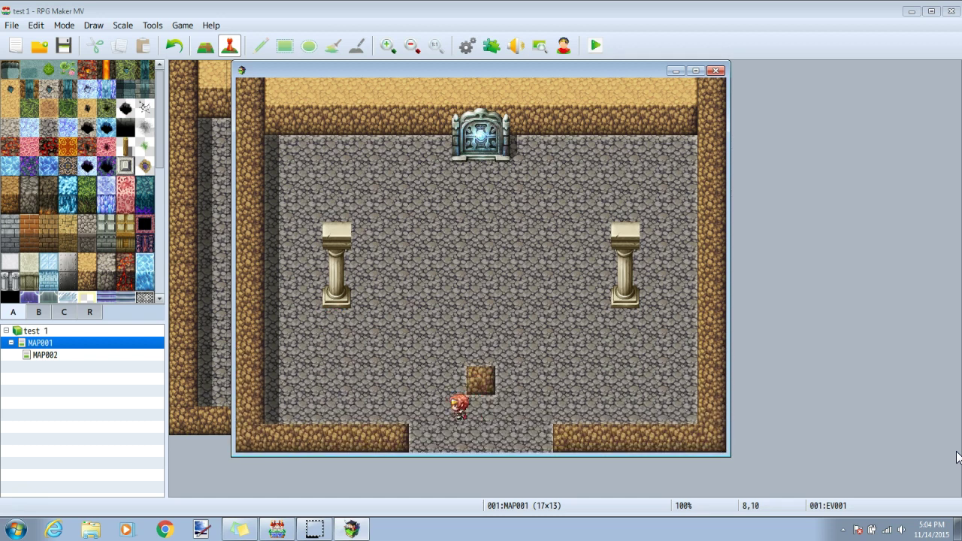
{"action": "key", "text": "Up"}
{"action": "key", "text": "Up"}
{"action": "key", "text": "Up"}
{"action": "key", "text": "Right"}
{"action": "key", "text": "Right"}
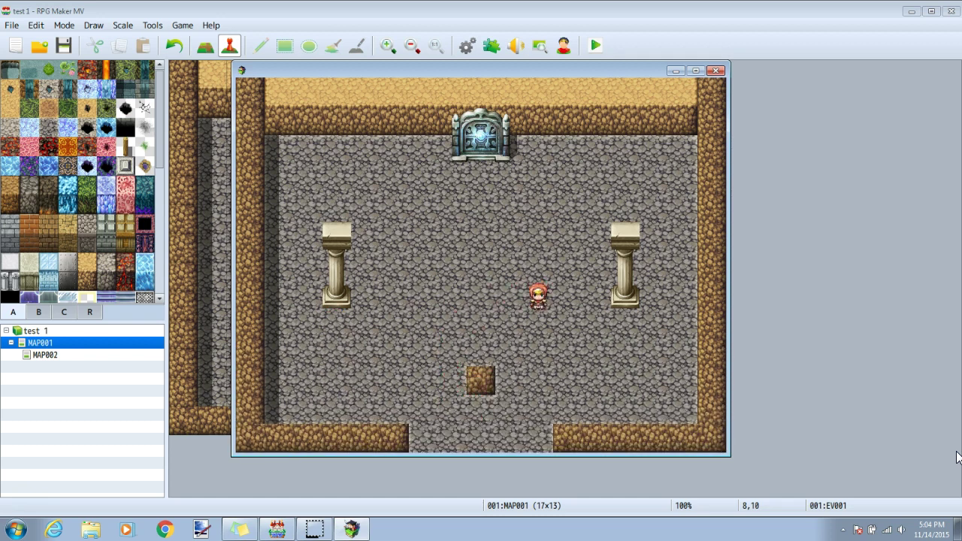
{"action": "key", "text": "Down"}
{"action": "key", "text": "Right"}
{"action": "key", "text": "Right"}
{"action": "key", "text": "Right"}
{"action": "key", "text": "Up"}
Step: Press the right pillar and win its bat battle with Magic > Spark
{"action": "key", "text": "Return"}
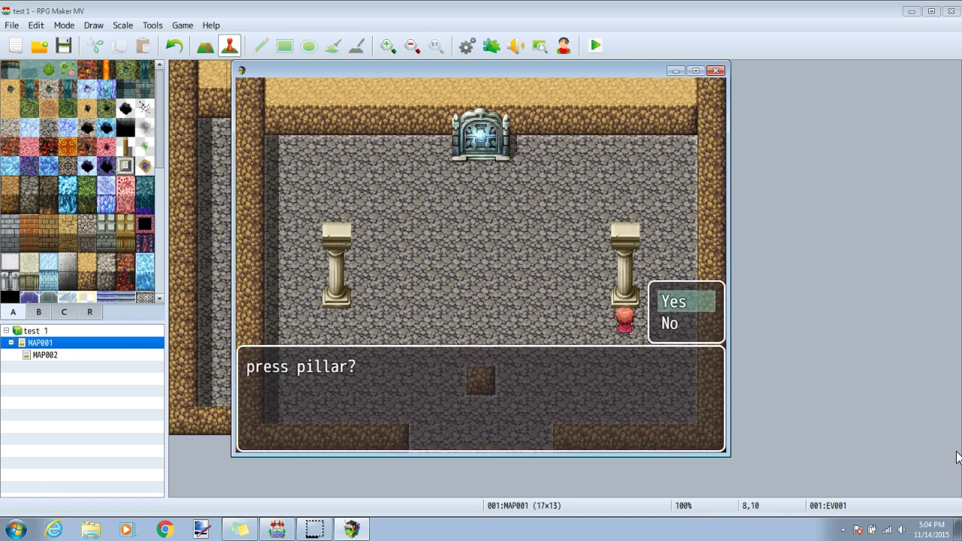
{"action": "key", "text": "Return"}
{"action": "key", "text": "Return"}
{"action": "key", "text": "Down"}
{"action": "key", "text": "Return"}
{"action": "key", "text": "Right"}
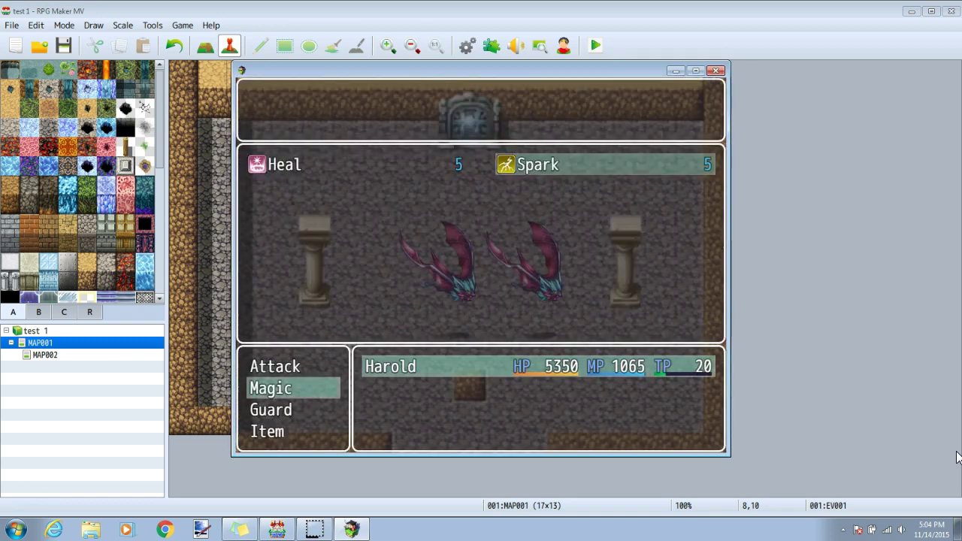
{"action": "key", "text": "Return"}
{"action": "key", "text": "Return"}
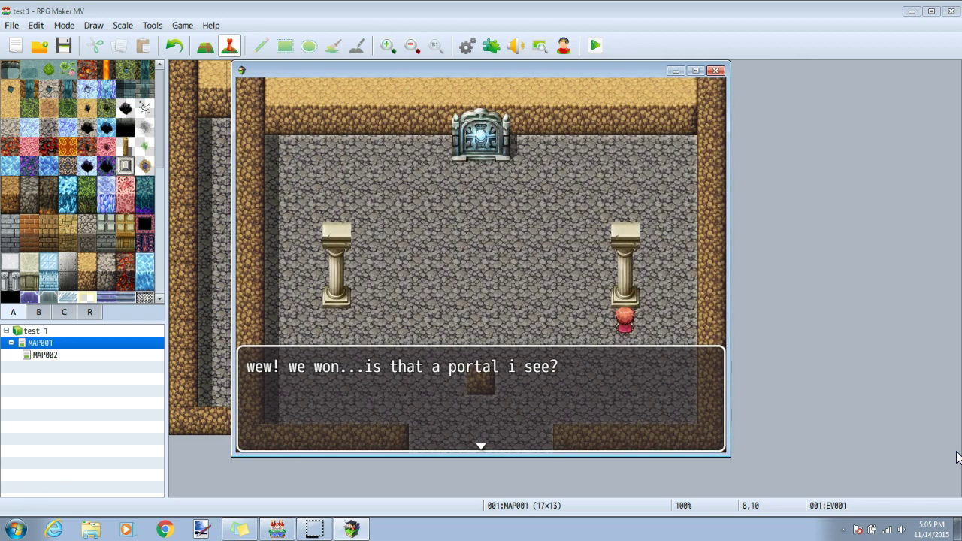
{"action": "key", "text": "Return"}
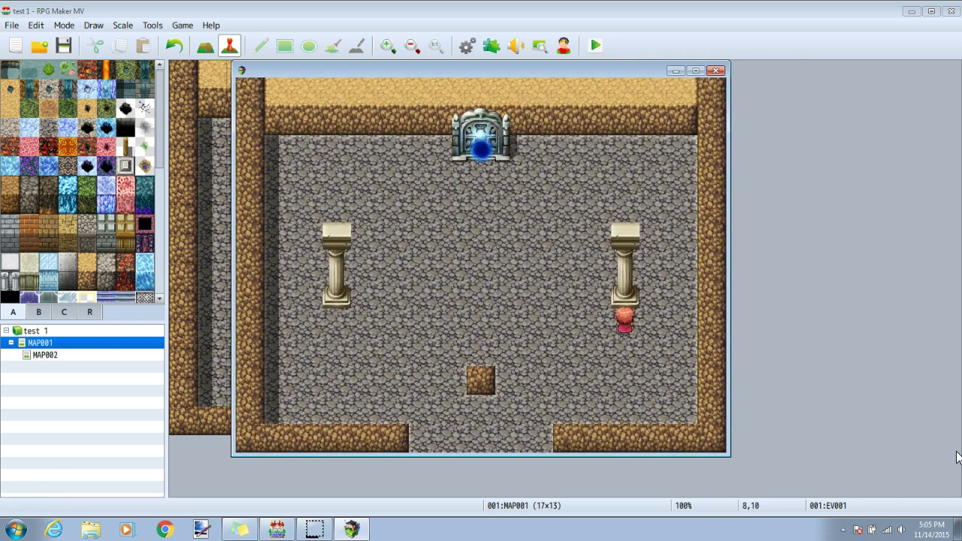
Step: Dismiss the portal message, walk the hero to the left pillar and re-examine it
{"action": "key", "text": "Left"}
{"action": "key", "text": "Right"}
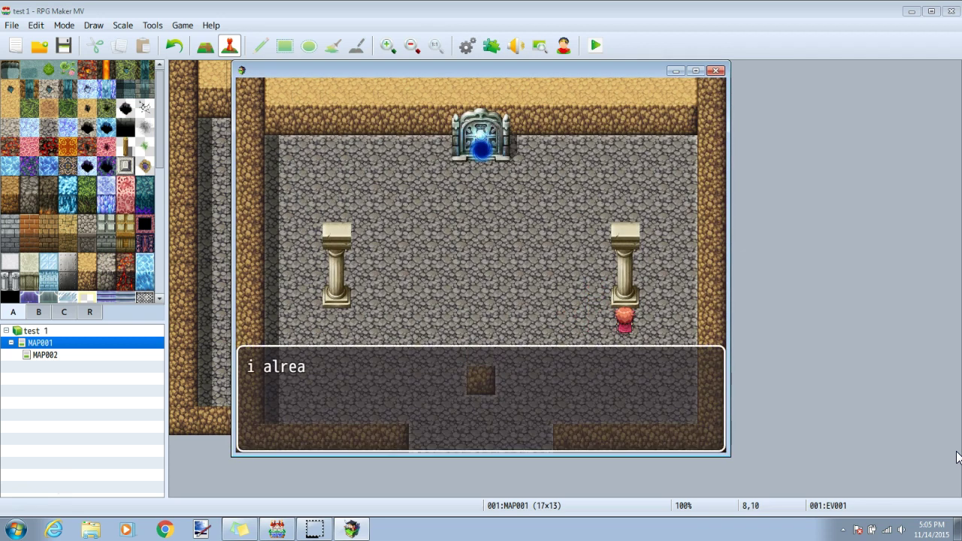
{"action": "key", "text": "Return"}
{"action": "key", "text": "Left"}
{"action": "key", "text": "Down"}
{"action": "key", "text": "Left"}
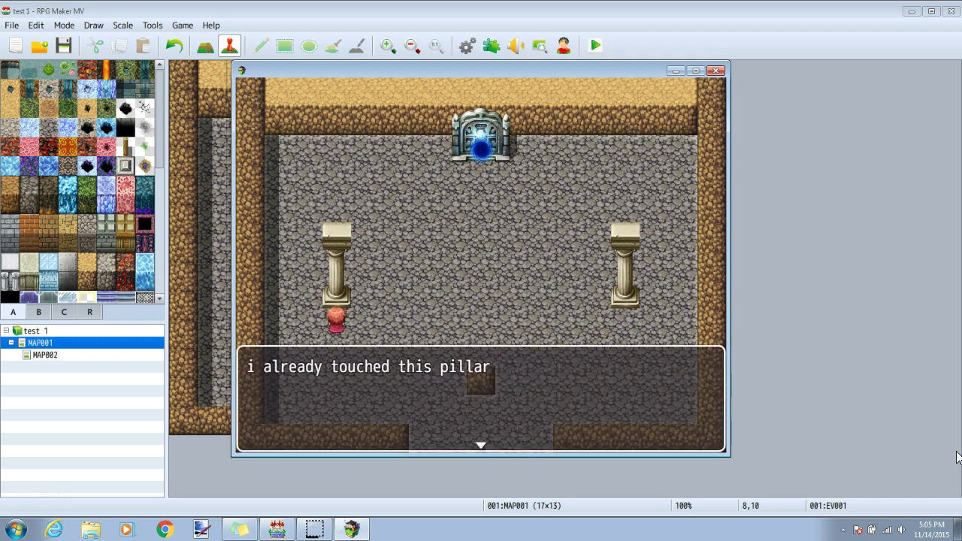
{"action": "key", "text": "Return"}
Step: Walk along the bottom wall, reread the floor sign and close its nothing-left-to-do message
{"action": "key", "text": "Down"}
{"action": "key", "text": "Right"}
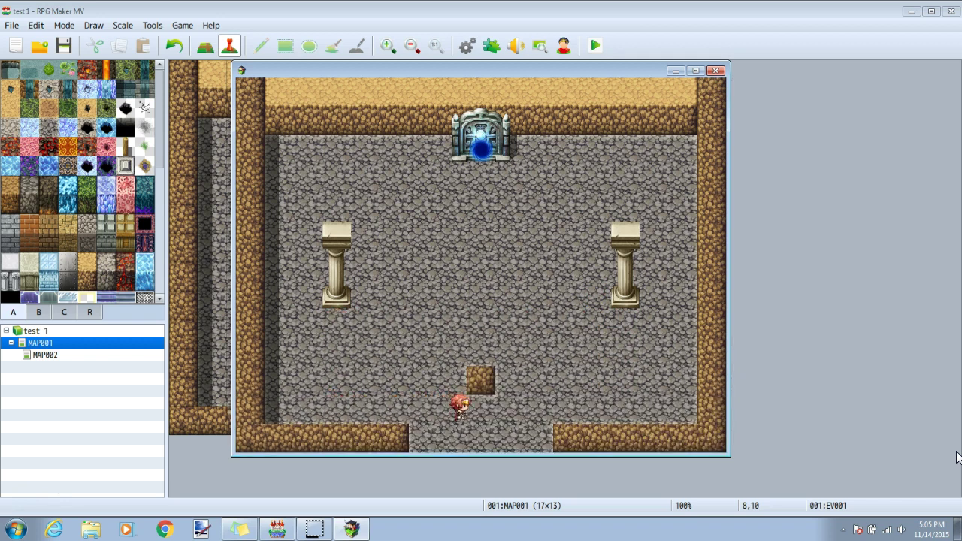
{"action": "key", "text": "Right"}
{"action": "key", "text": "Up"}
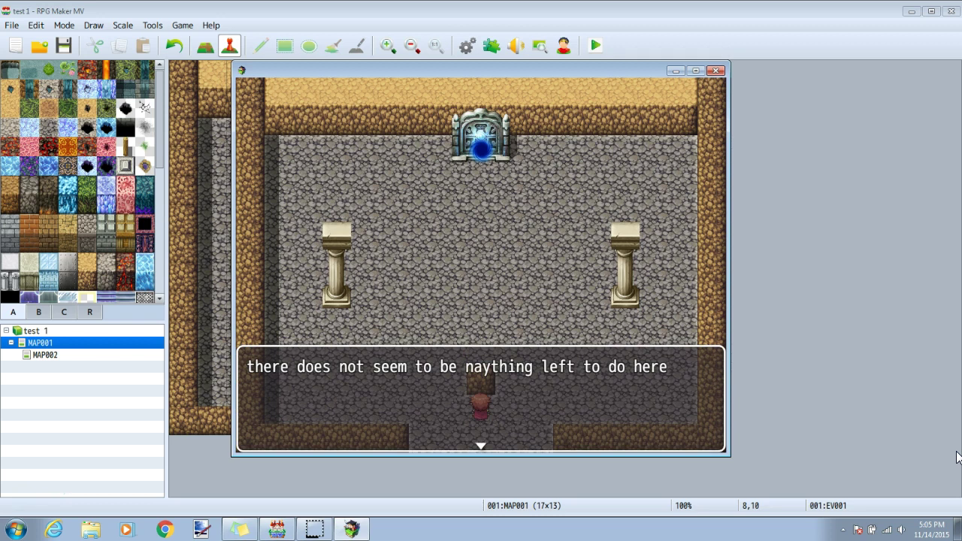
{"action": "key", "text": "Return"}
Step: Walk the hero up into the glowing portal to arrive on MAP002
{"action": "key", "text": "Left"}
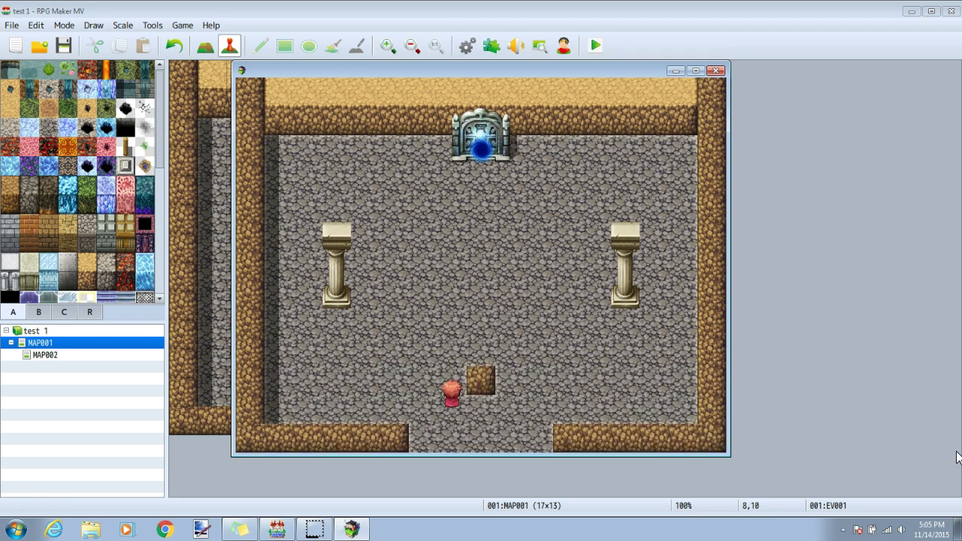
{"action": "key", "text": "Up"}
{"action": "key", "text": "Right"}
{"action": "key", "text": "Up"}
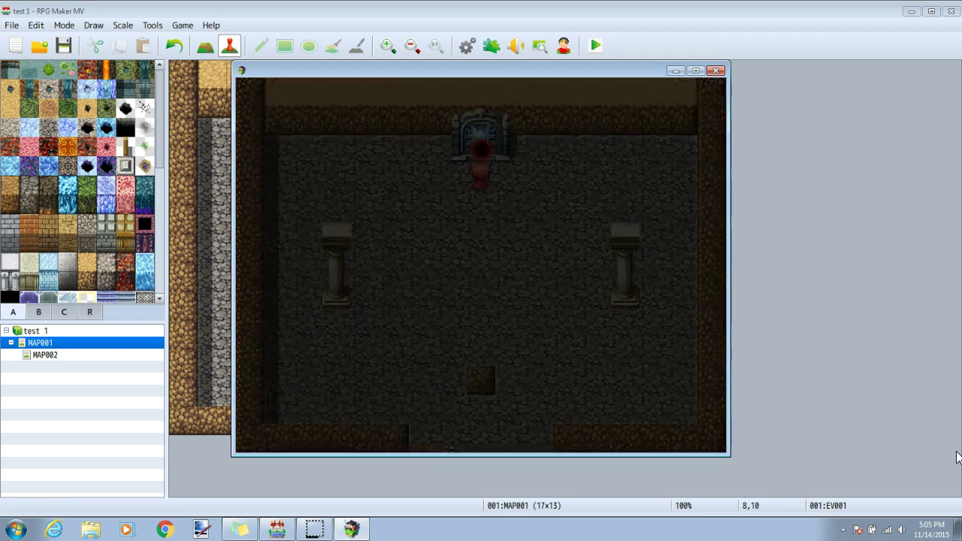
{"action": "key", "text": "Up"}
{"action": "key", "text": "Down"}
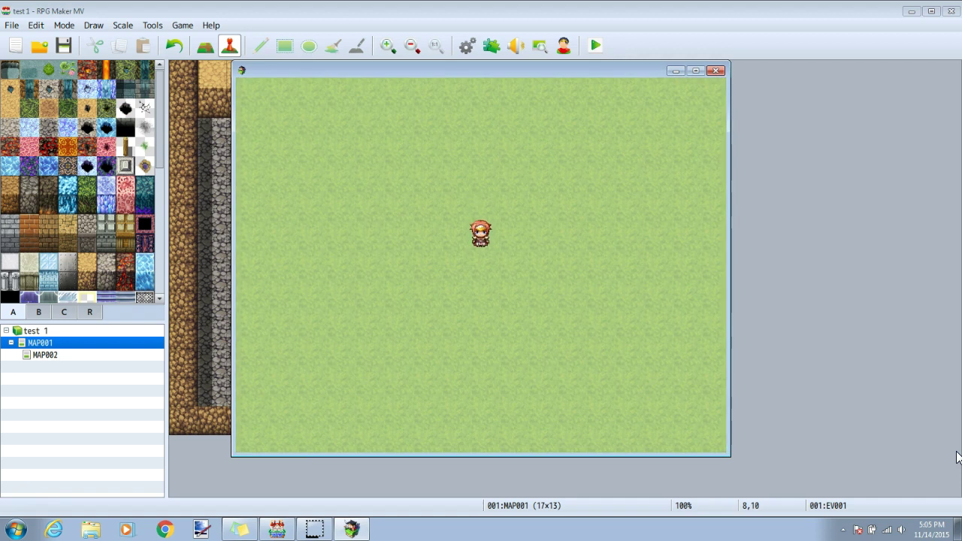
{"action": "key", "text": "Down"}
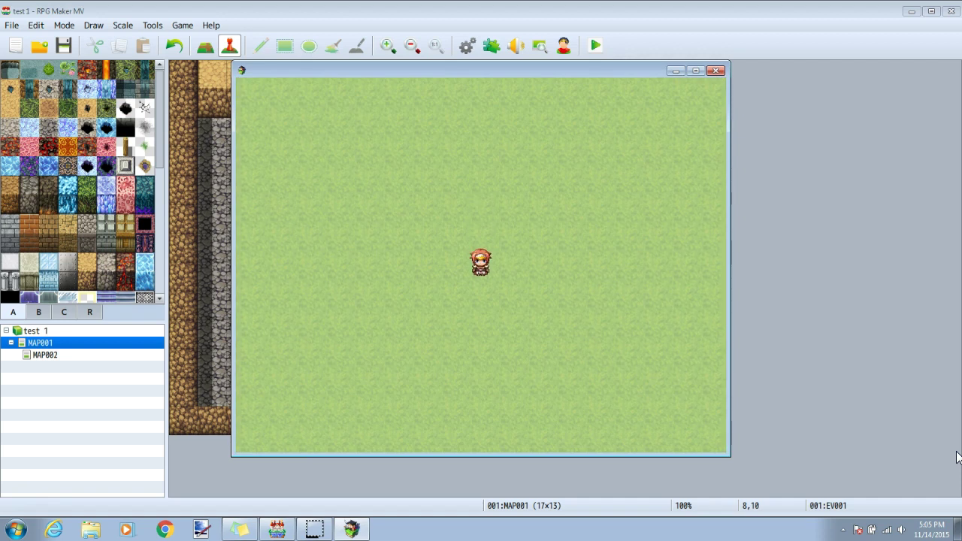